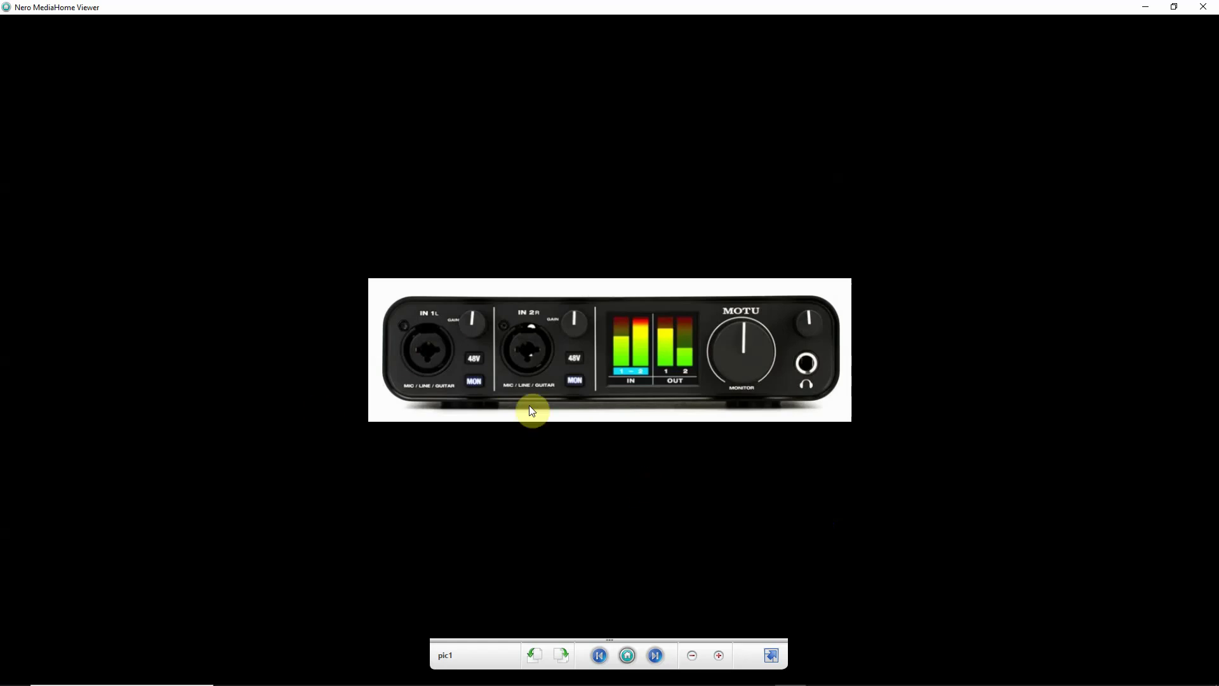
- Examine the pictures of the MOTU M2's rear MIDI ports and the Hosa USB MIDI cable
key("Right")
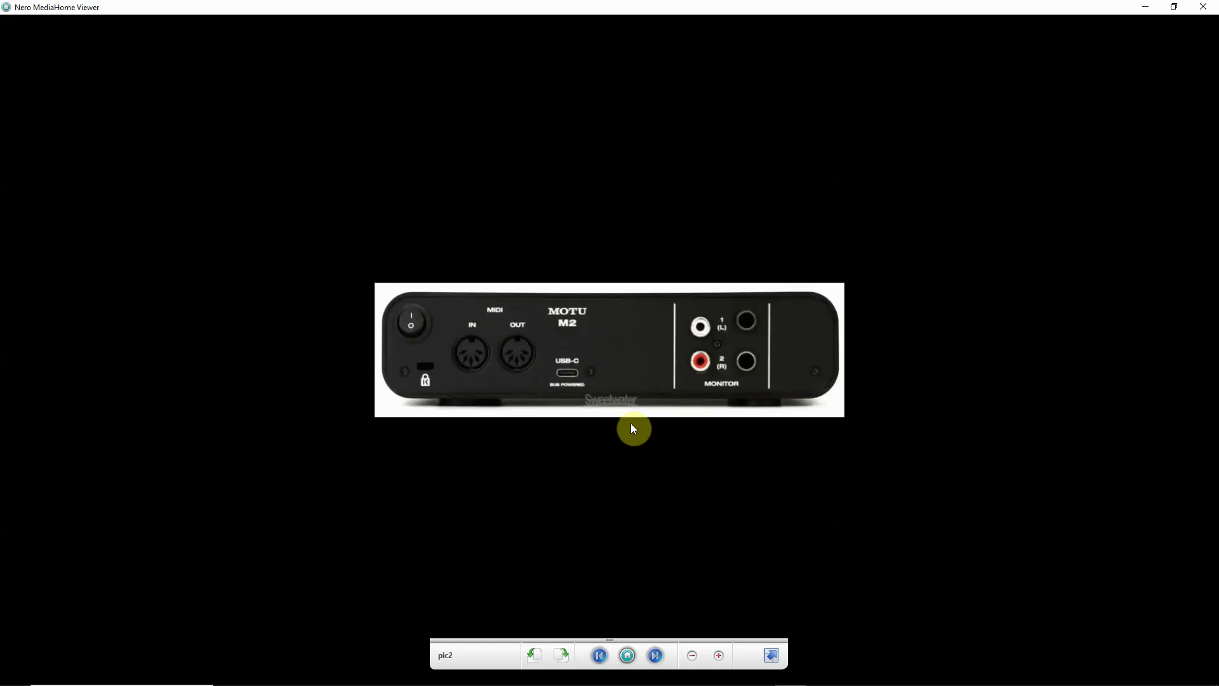
scroll(632, 380, "up", 4)
scroll(640, 368, "down", 2)
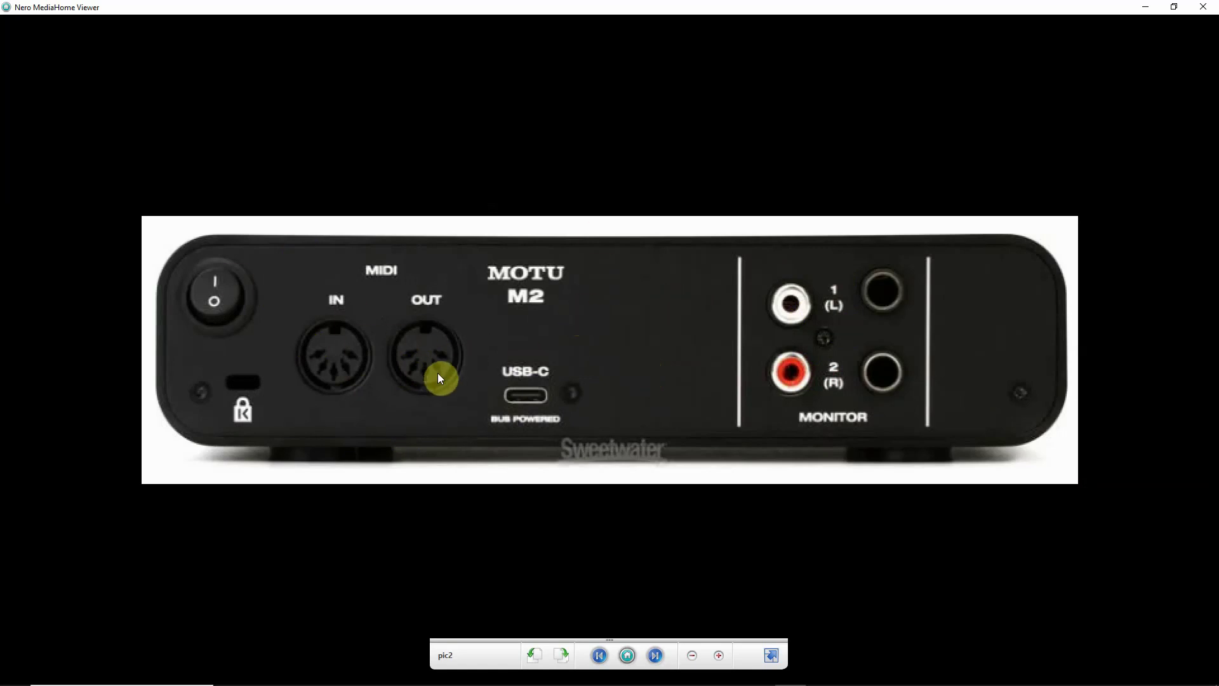
key("Right")
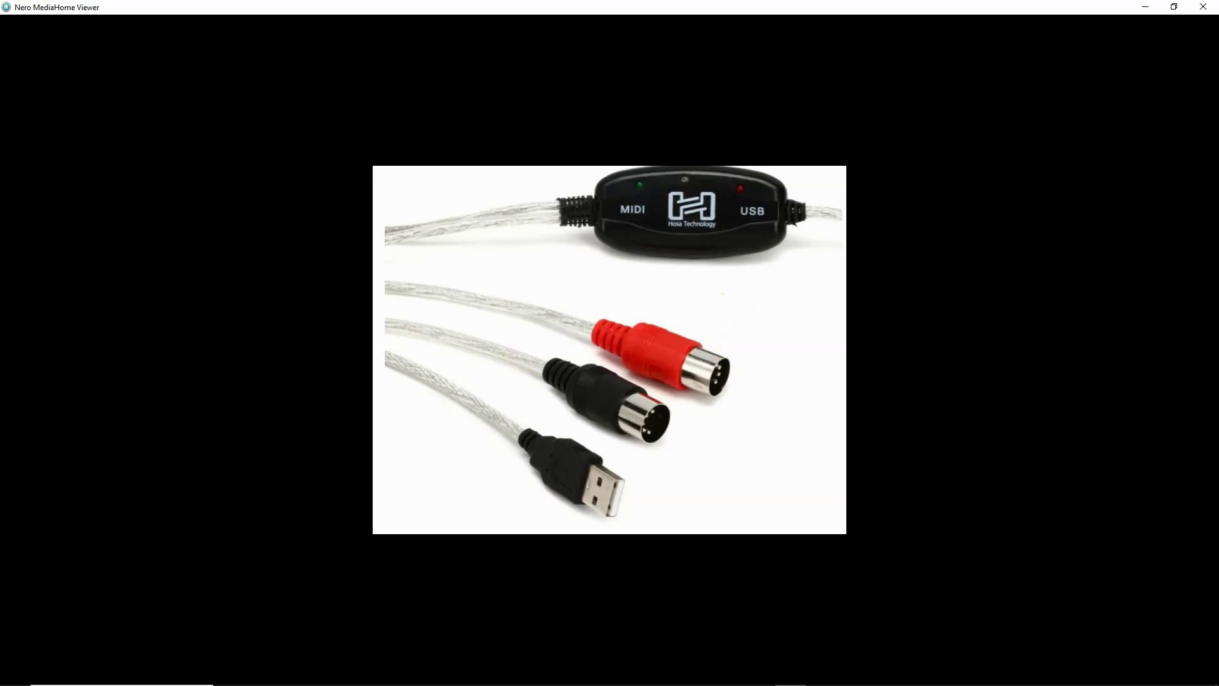
key("Right")
key("Left")
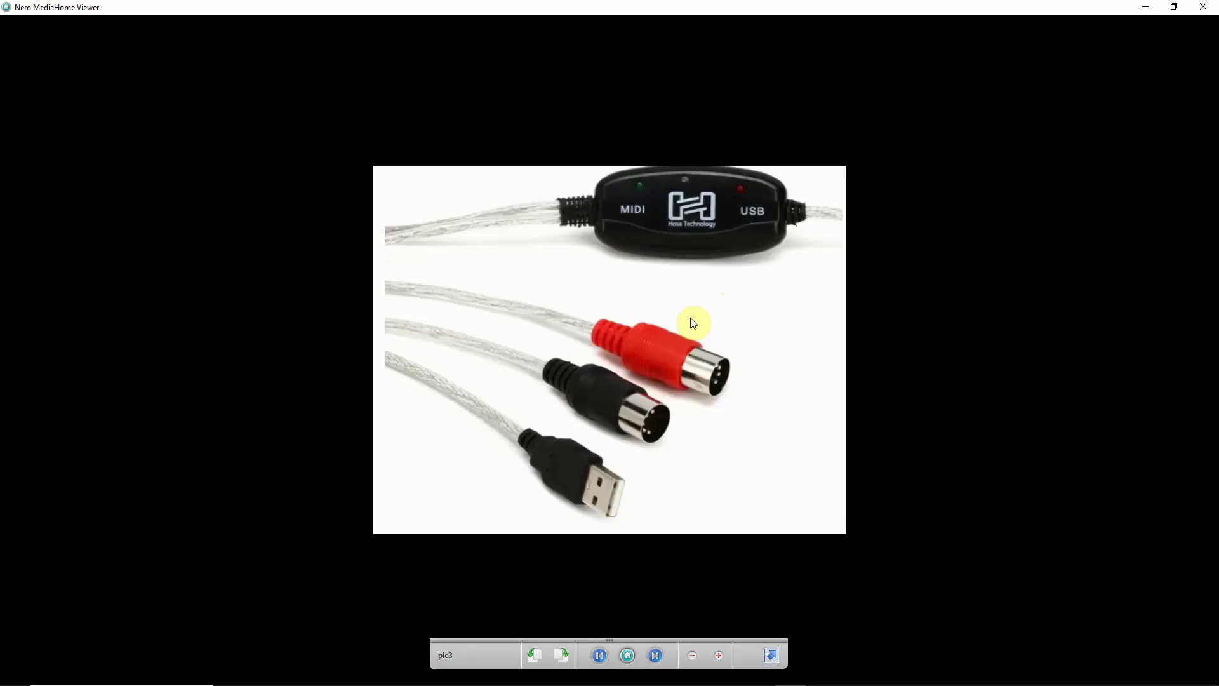
key("Right")
key("Left")
key("Left")
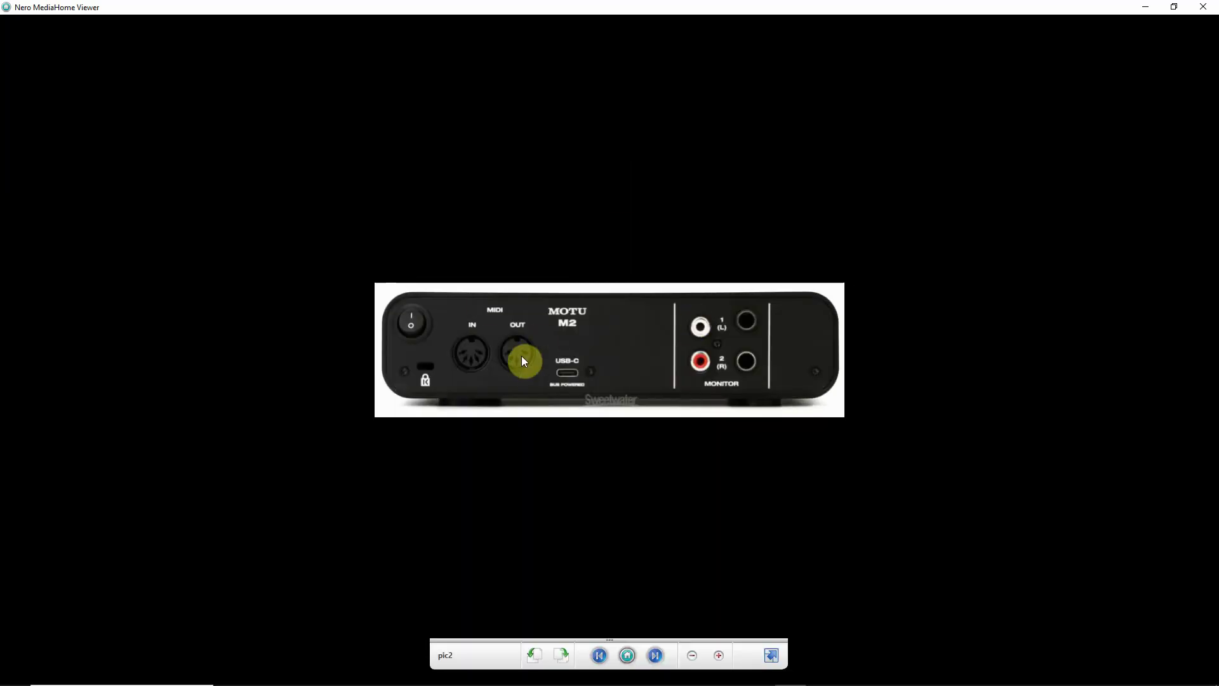
key("Right")
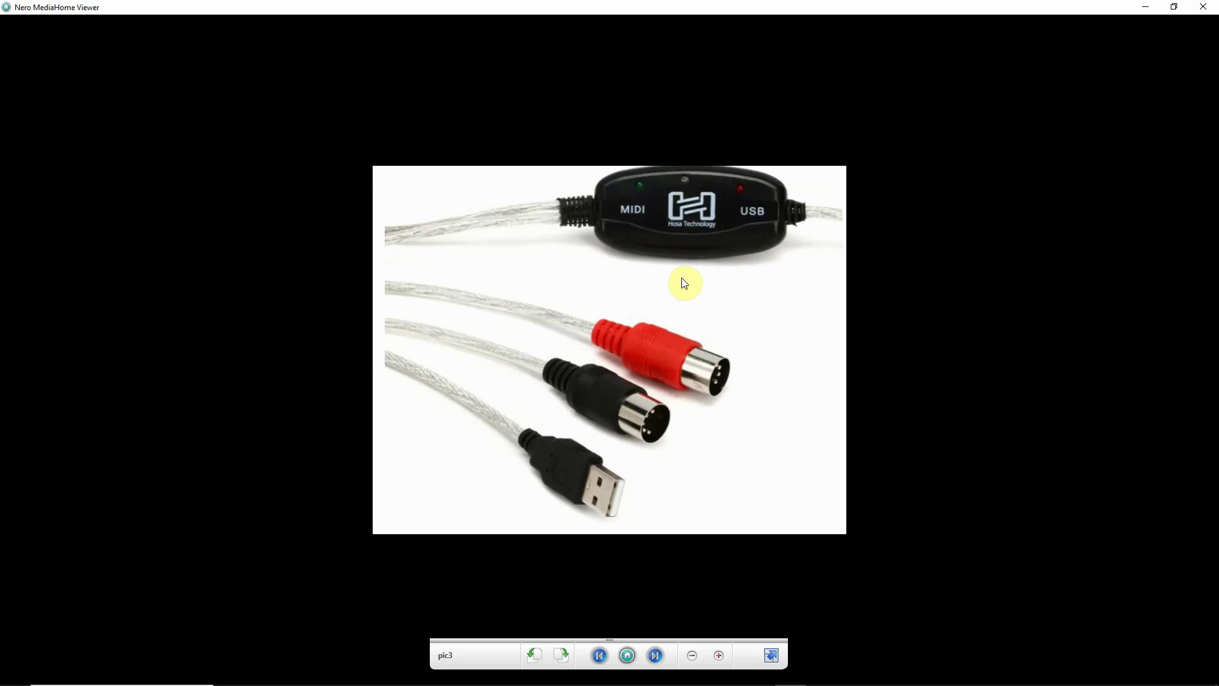
- Switch to Bome's Midi Translator Classic, dismissing its startup dialogs, and select LoopBe Internal MIDI as the MIDI input
key("super+d")
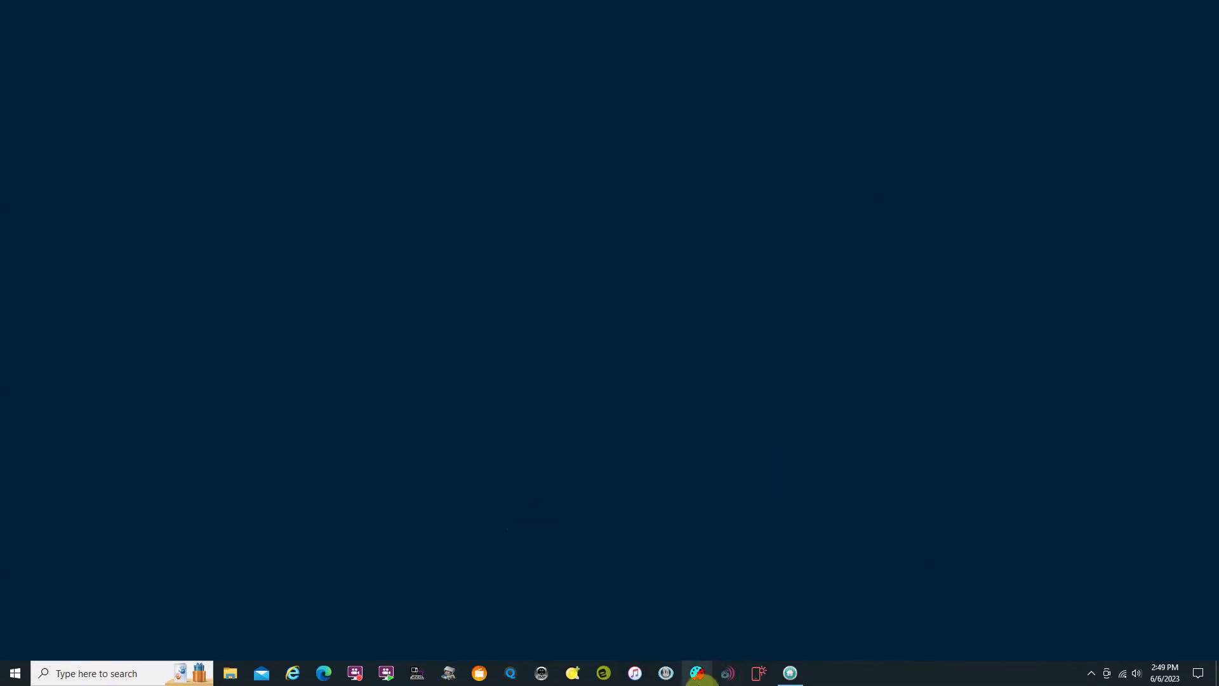
left_click(696, 676)
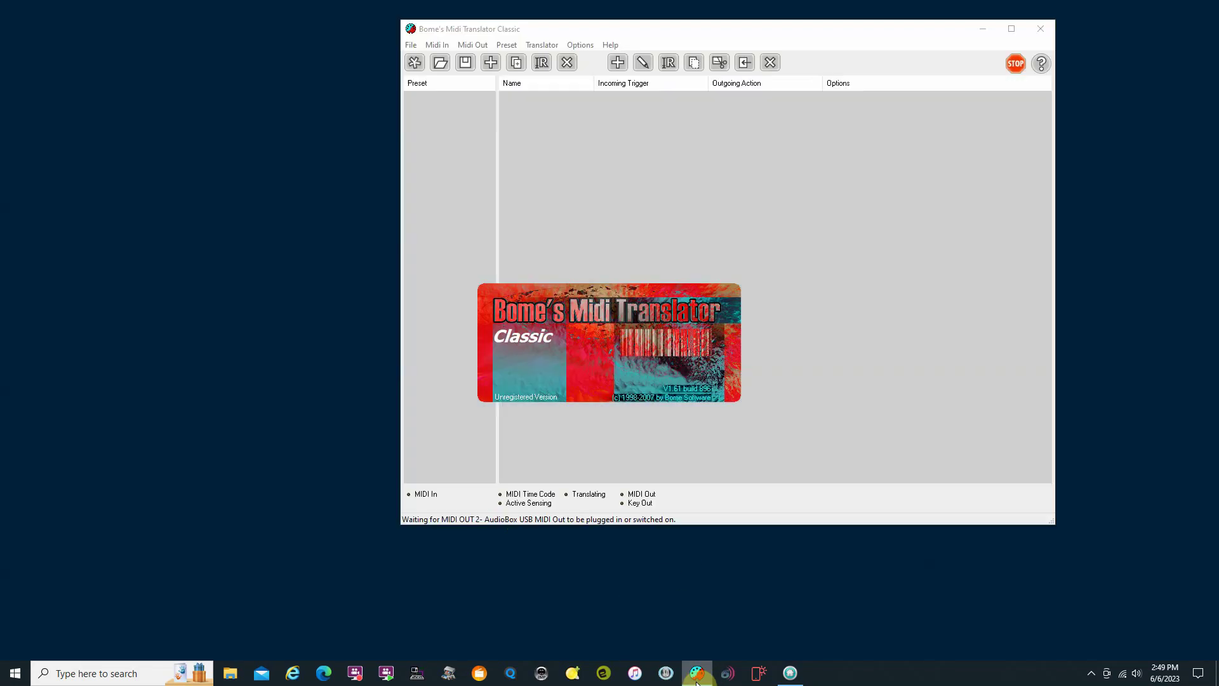
mouse_move(696, 673)
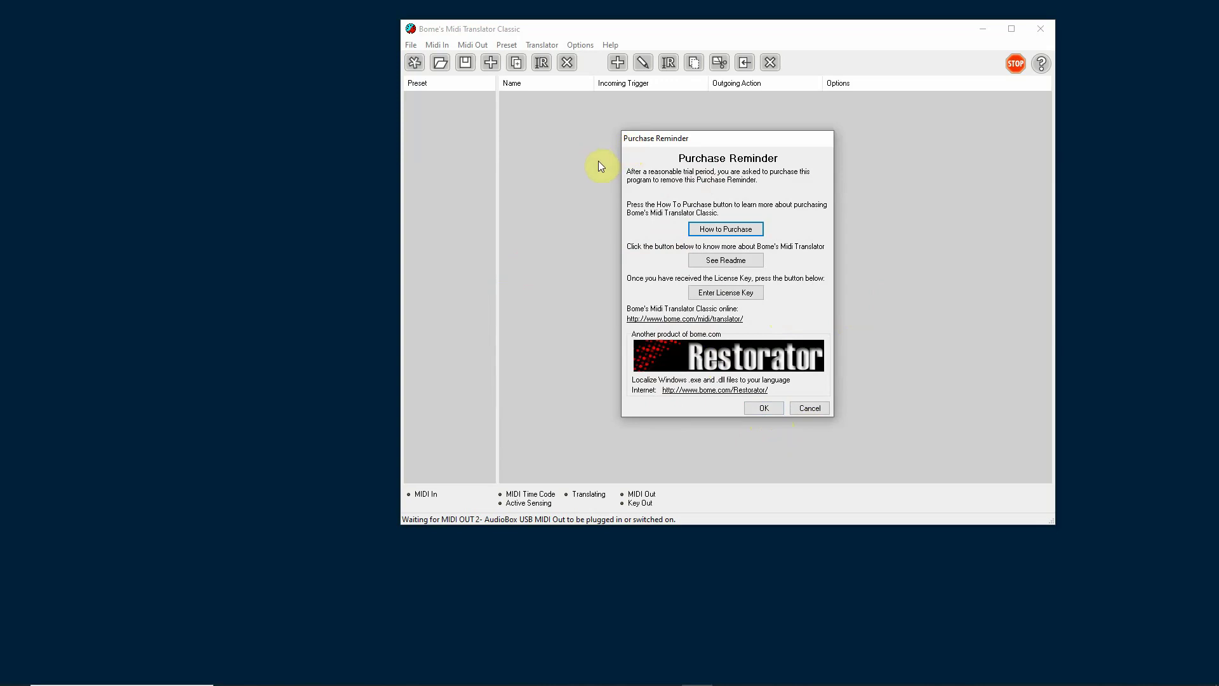
left_click(765, 414)
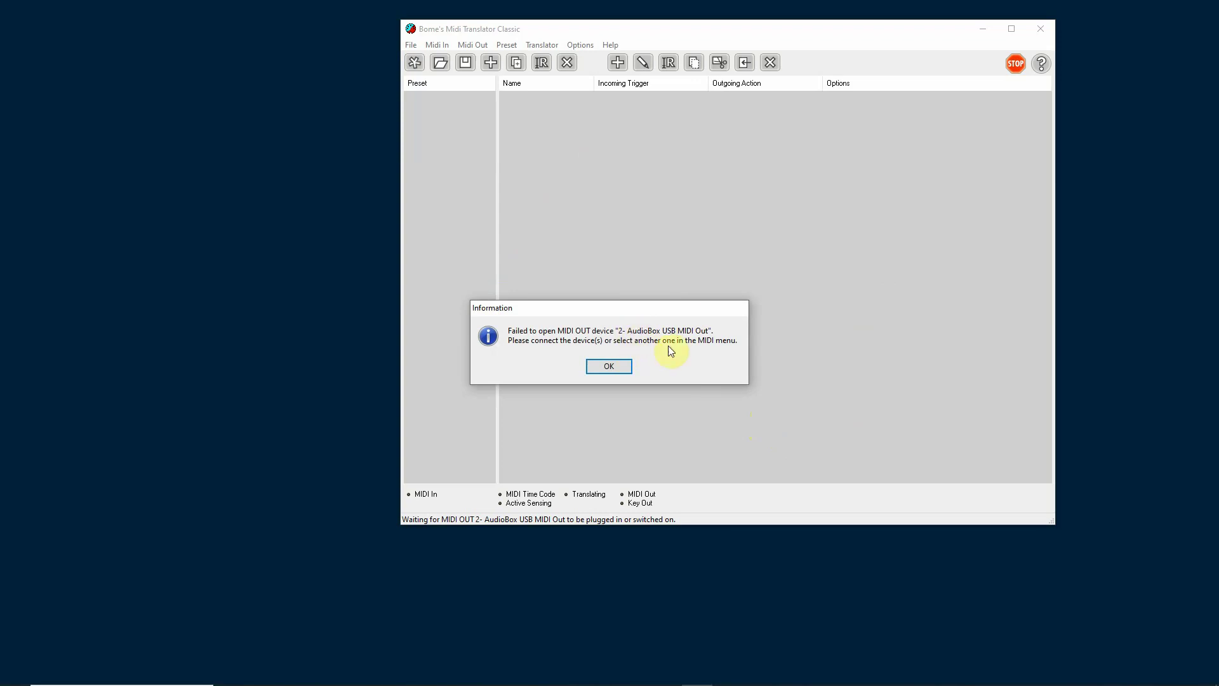
left_click(609, 368)
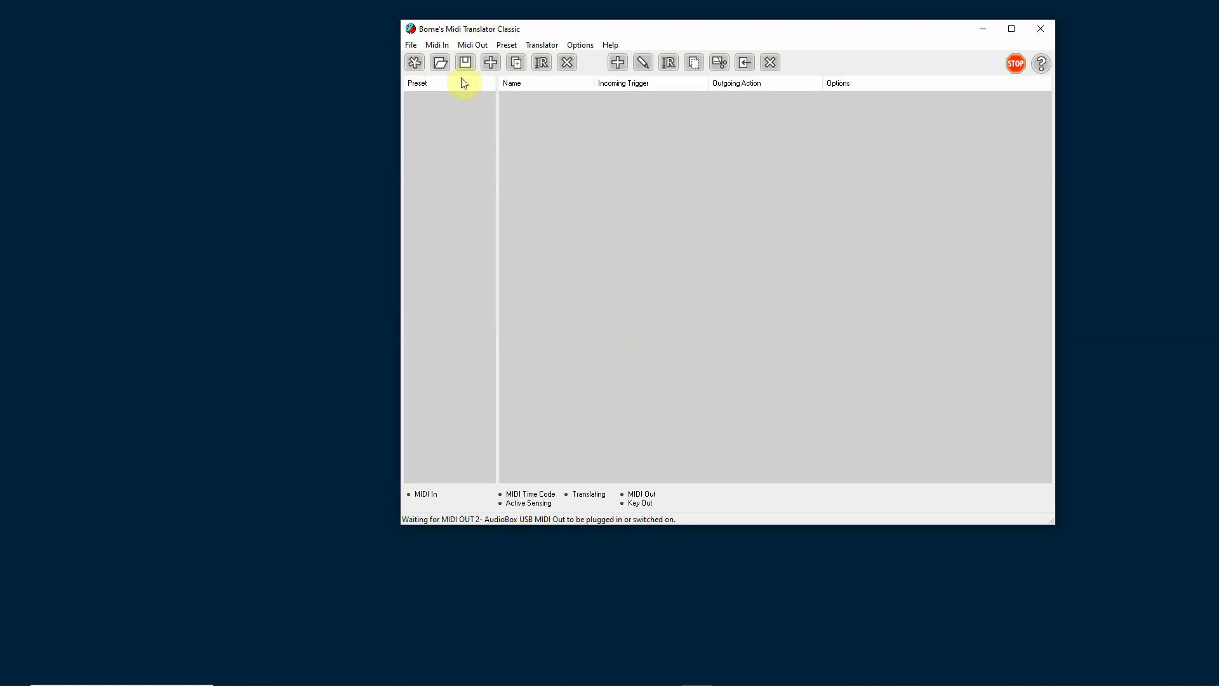
left_click(436, 47)
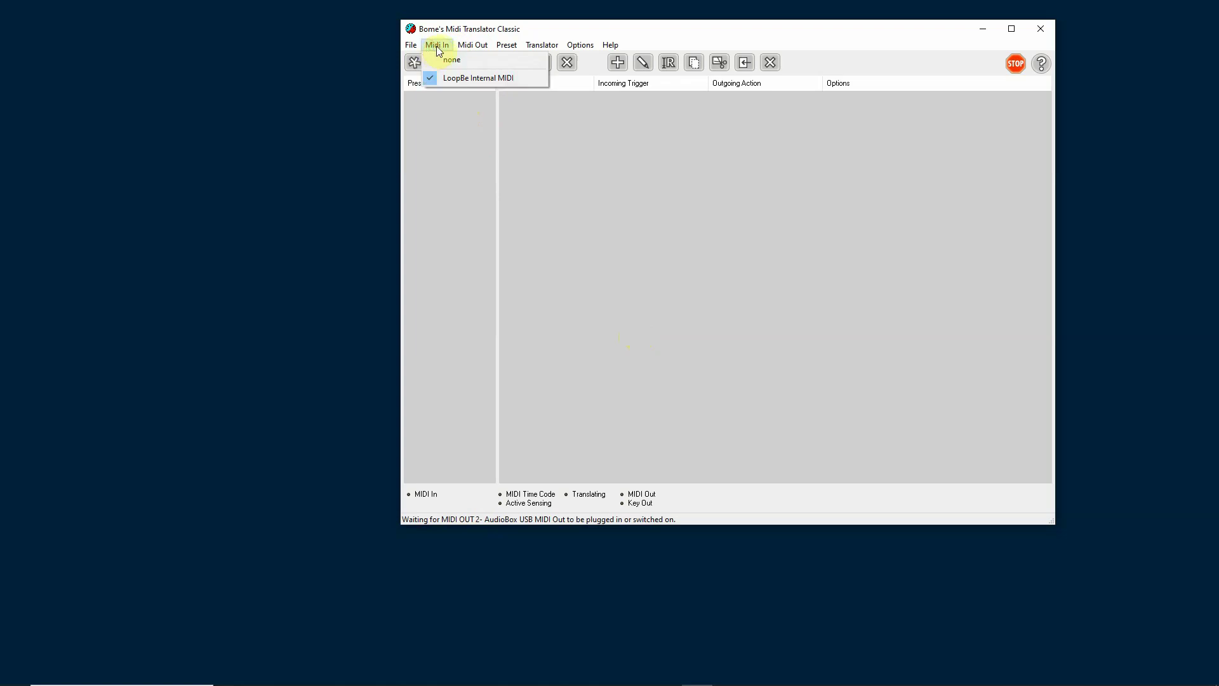
left_click(459, 80)
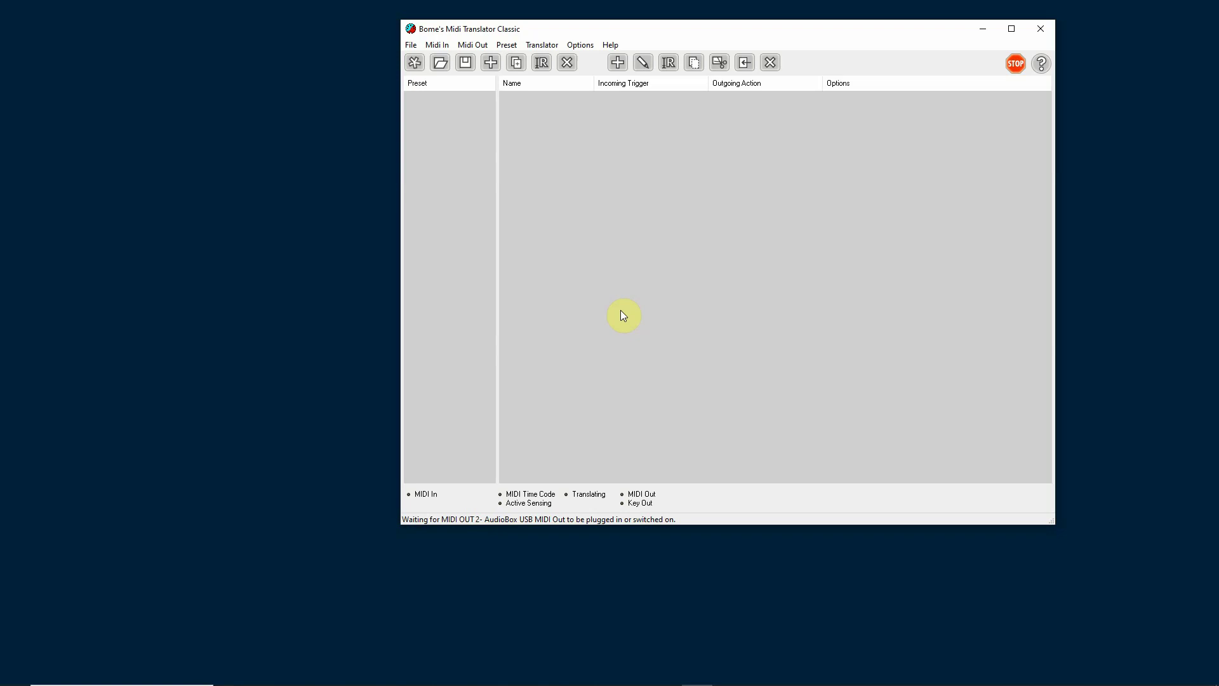
- Create a new preset named PPT Control
left_click(414, 62)
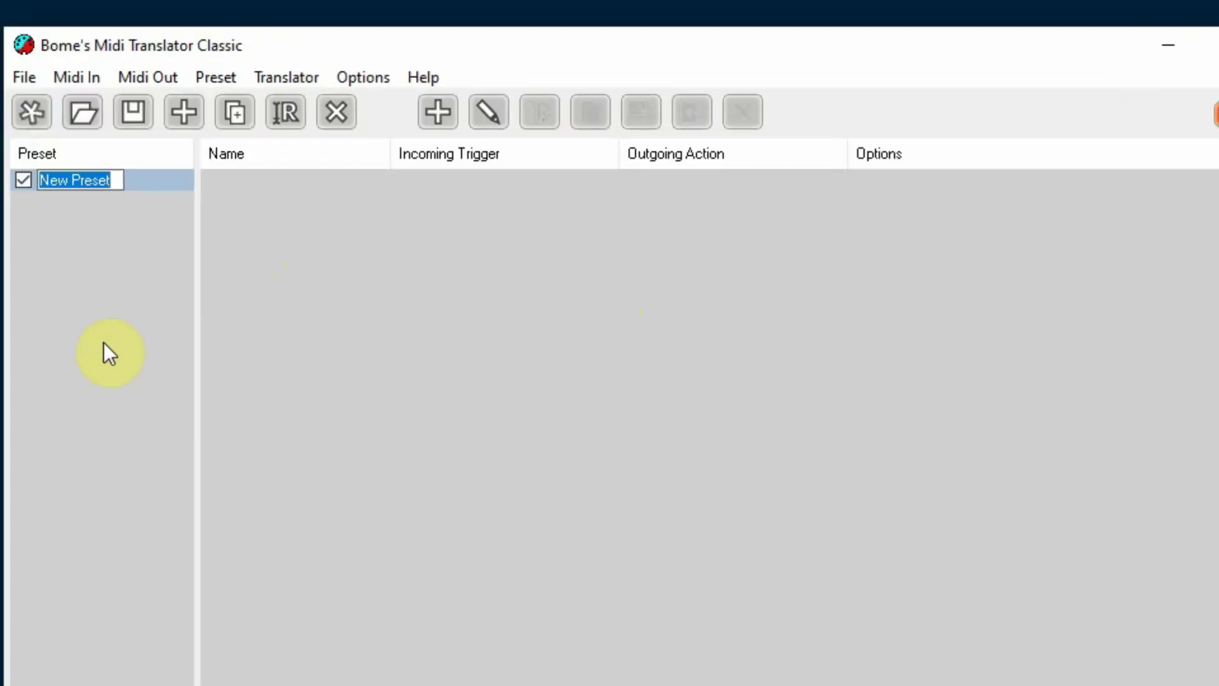
type("PPT")
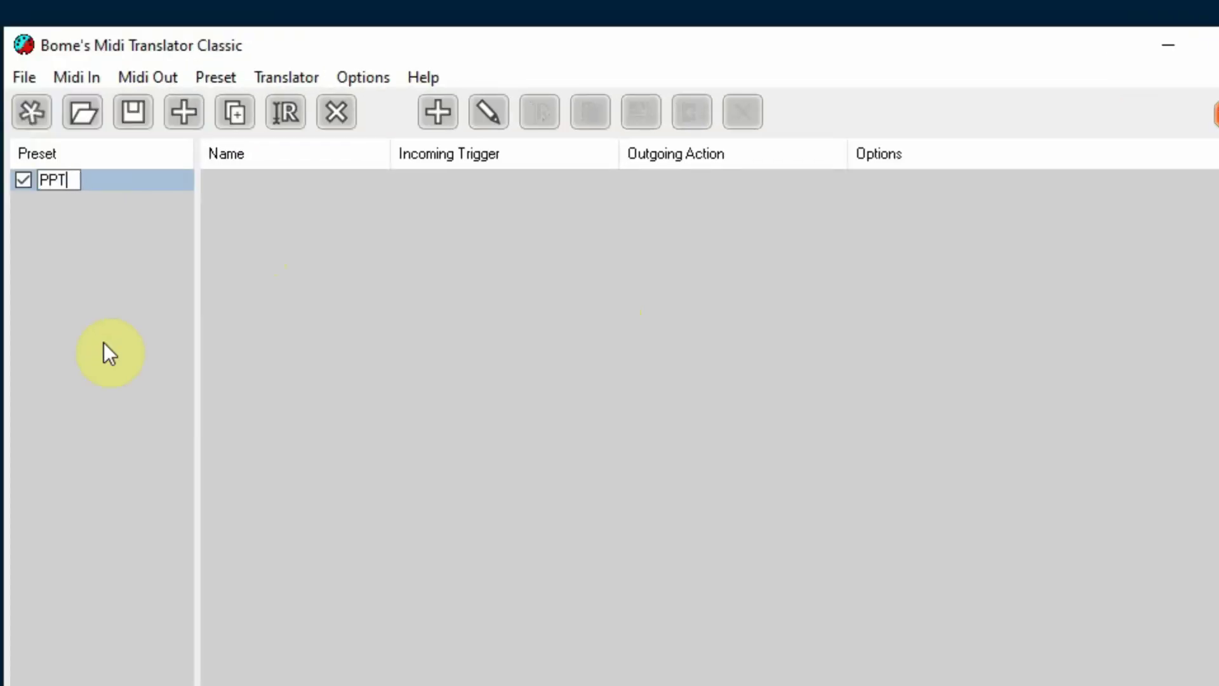
type(" Control")
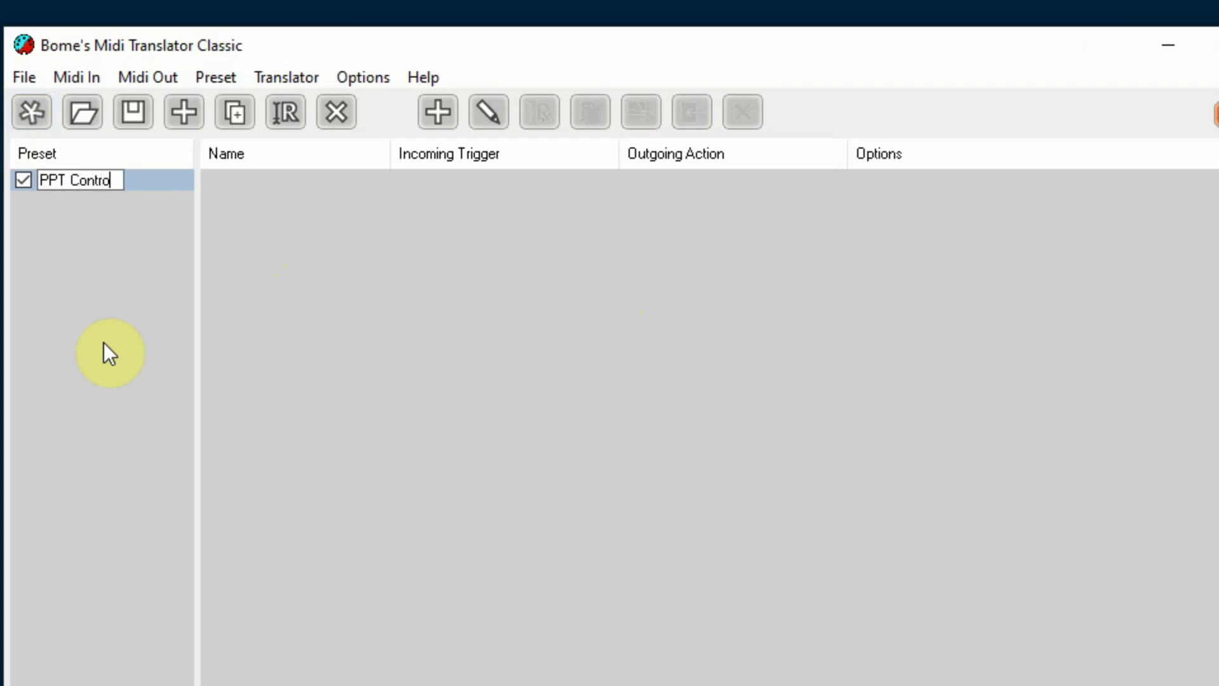
left_click(470, 202)
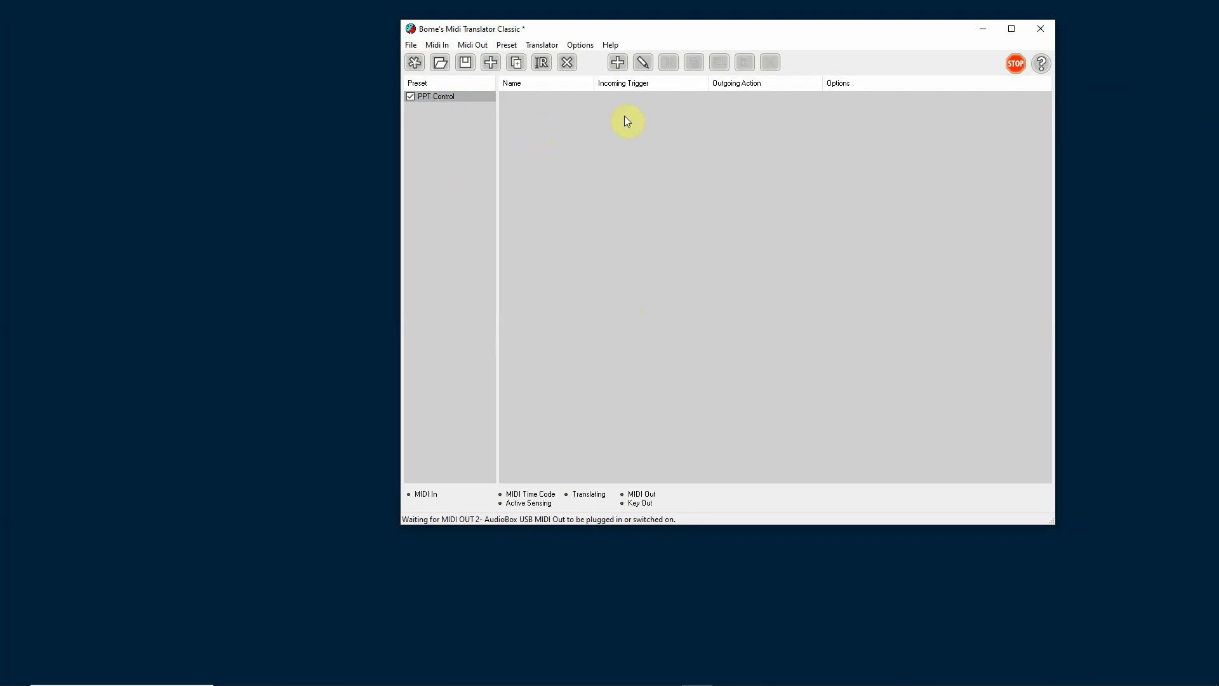
- Add a translator named Spacebar to the PPT Control preset
left_click(617, 62)
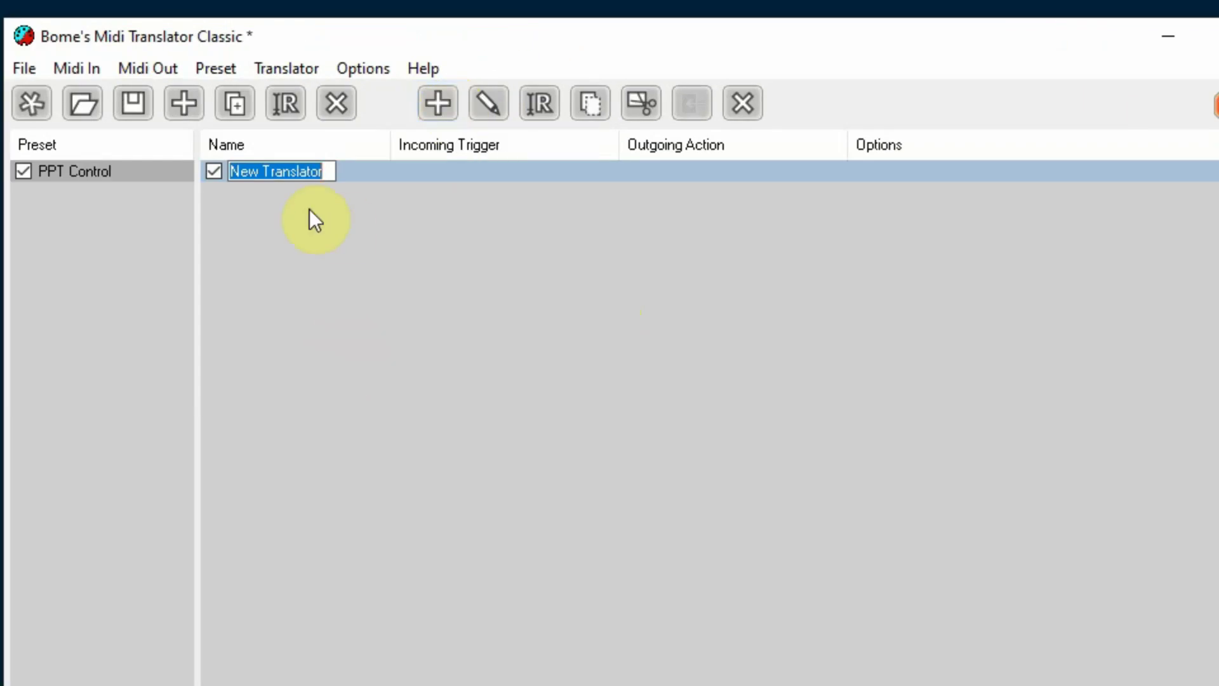
type("Spacebar")
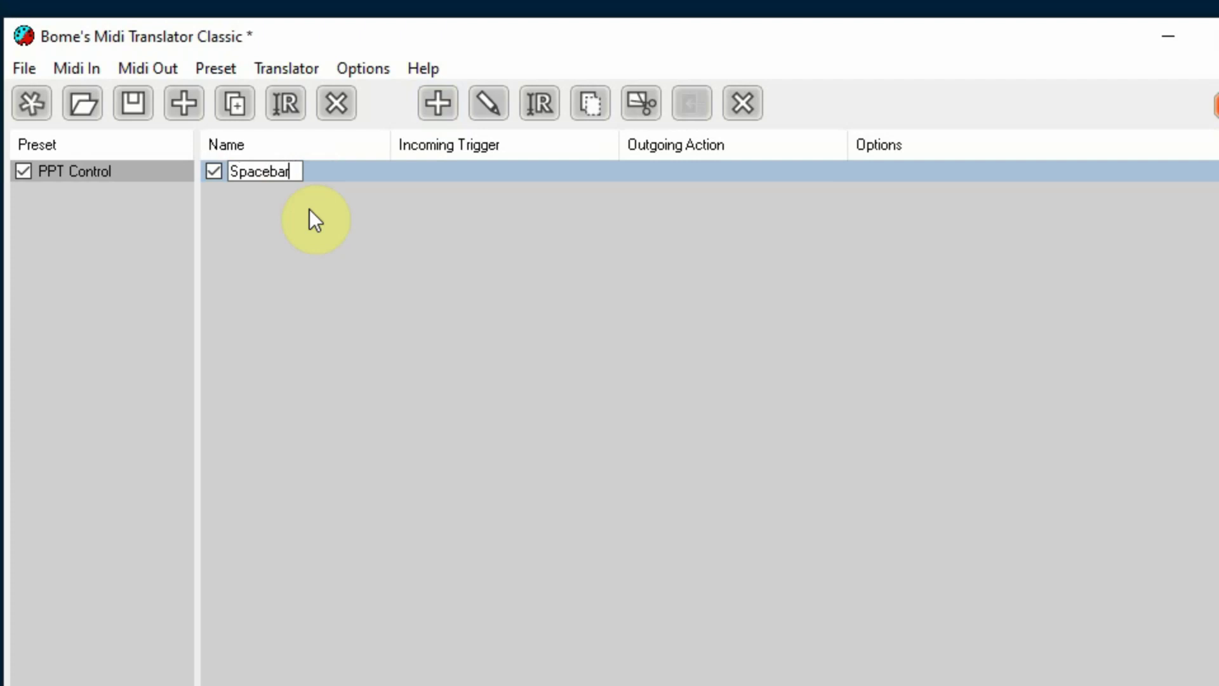
left_click(417, 172)
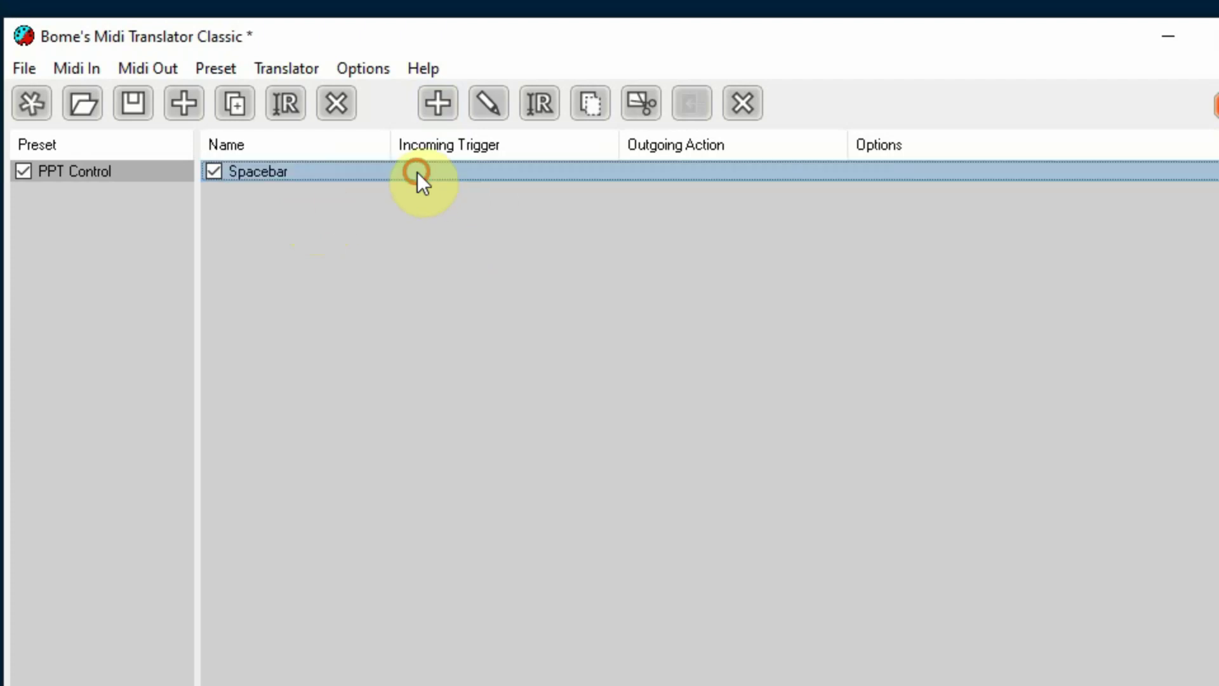
- Open the Spacebar translator for editing and choose MIDI message as its incoming trigger type
left_click(494, 105)
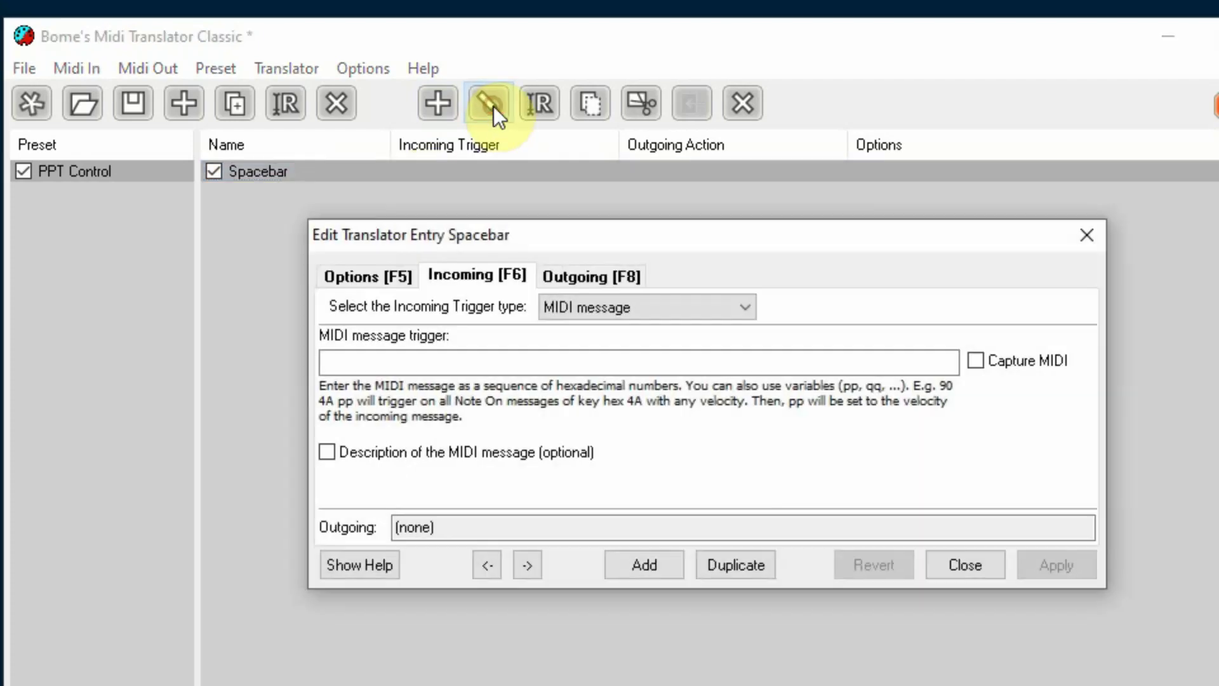
left_click(1099, 241)
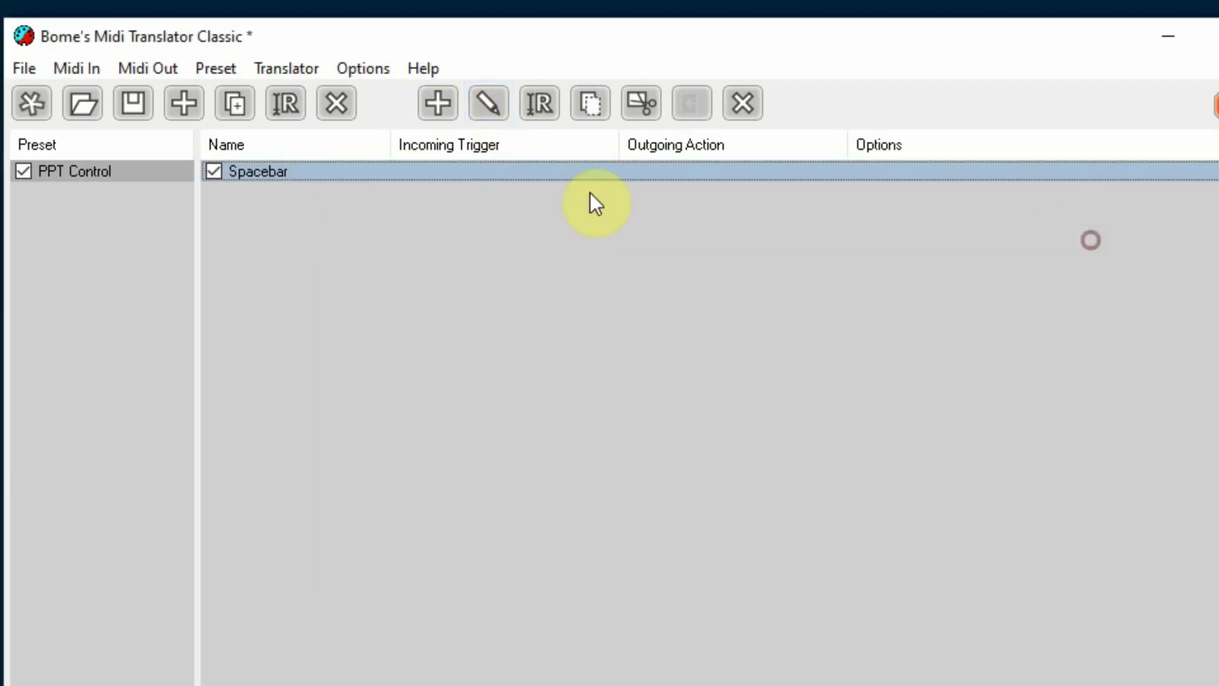
double_click(356, 172)
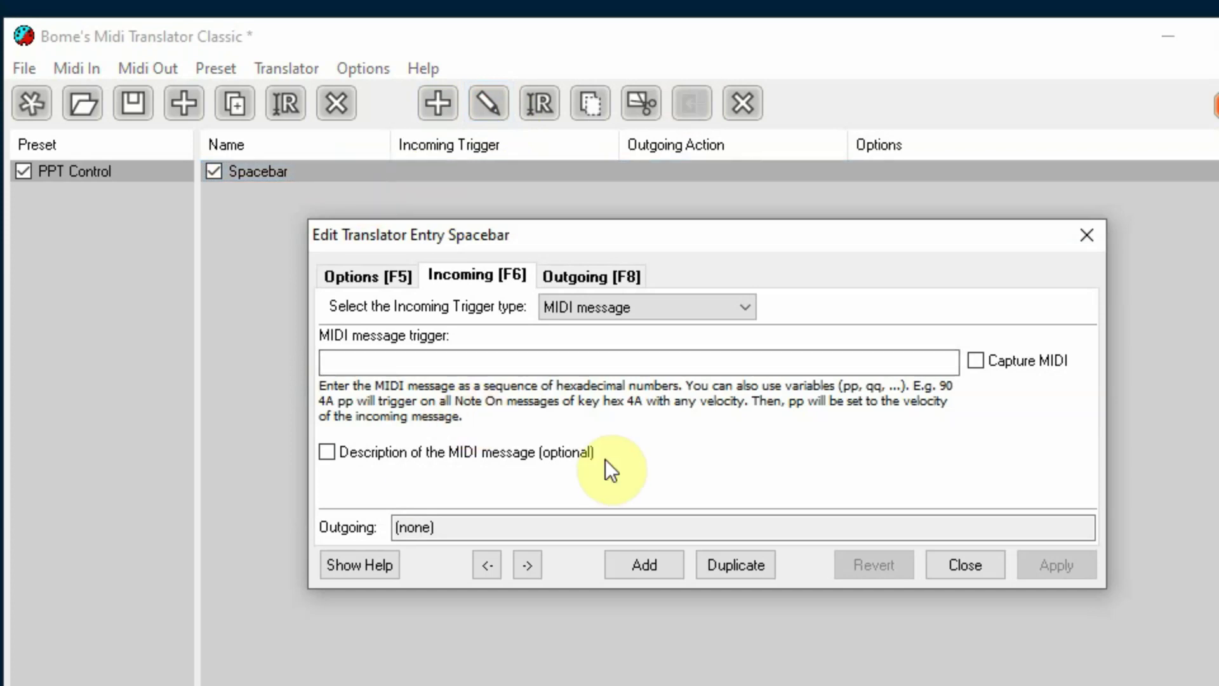
left_click(635, 313)
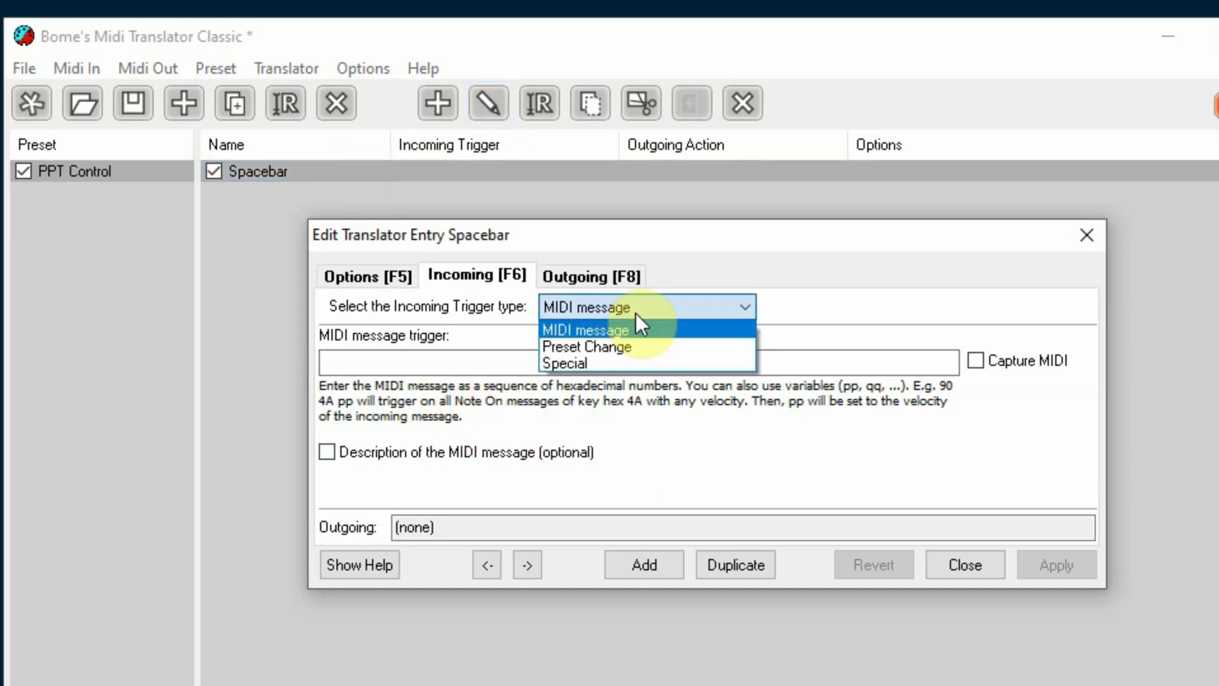
left_click(642, 329)
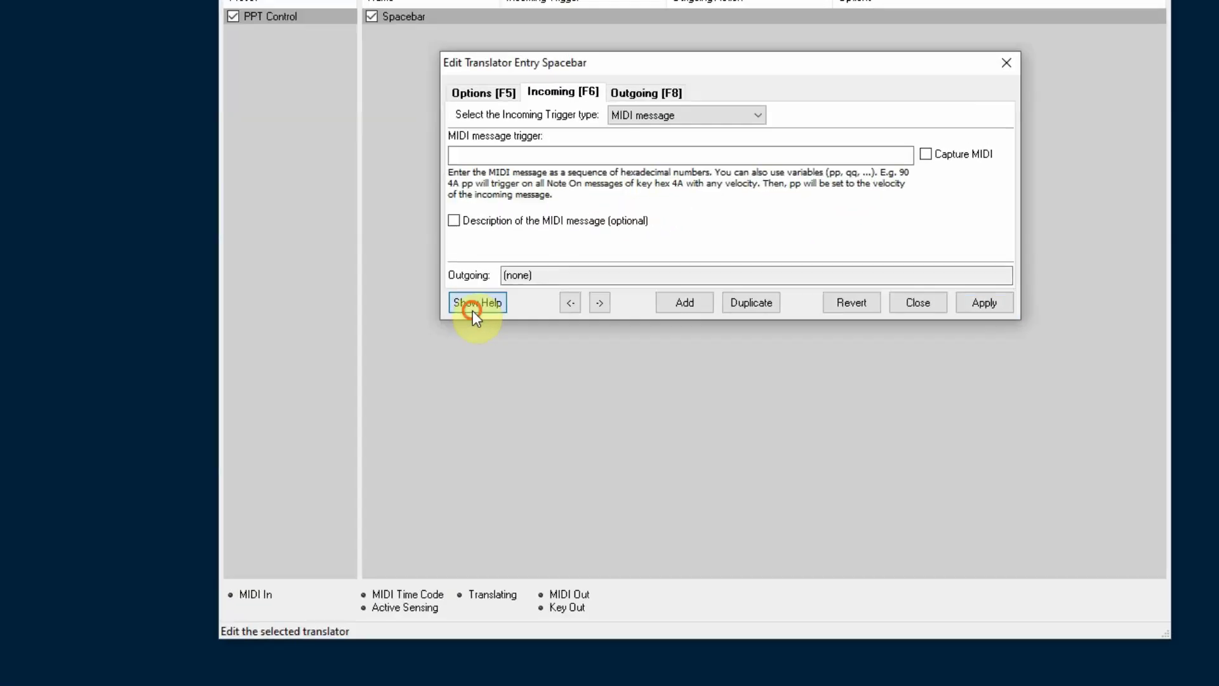
- Show the Messages and Controllers help for the Spacebar entry and set its MIDI message trigger to c0 05
left_click(577, 296)
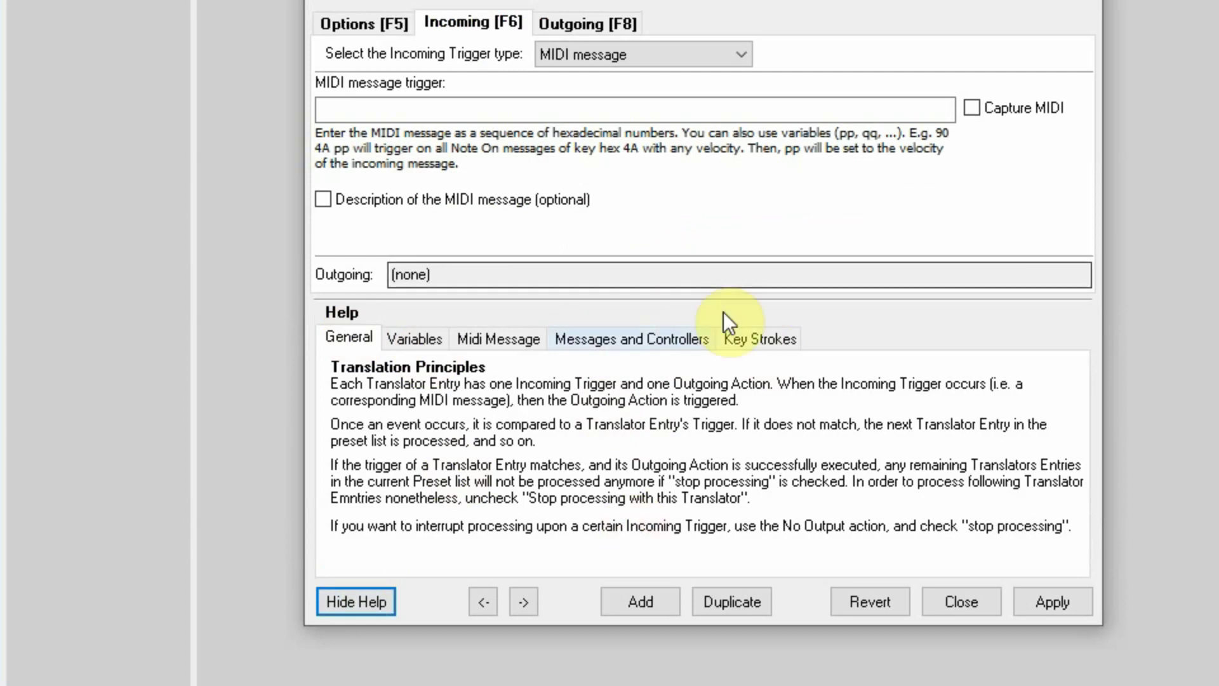
left_click(616, 341)
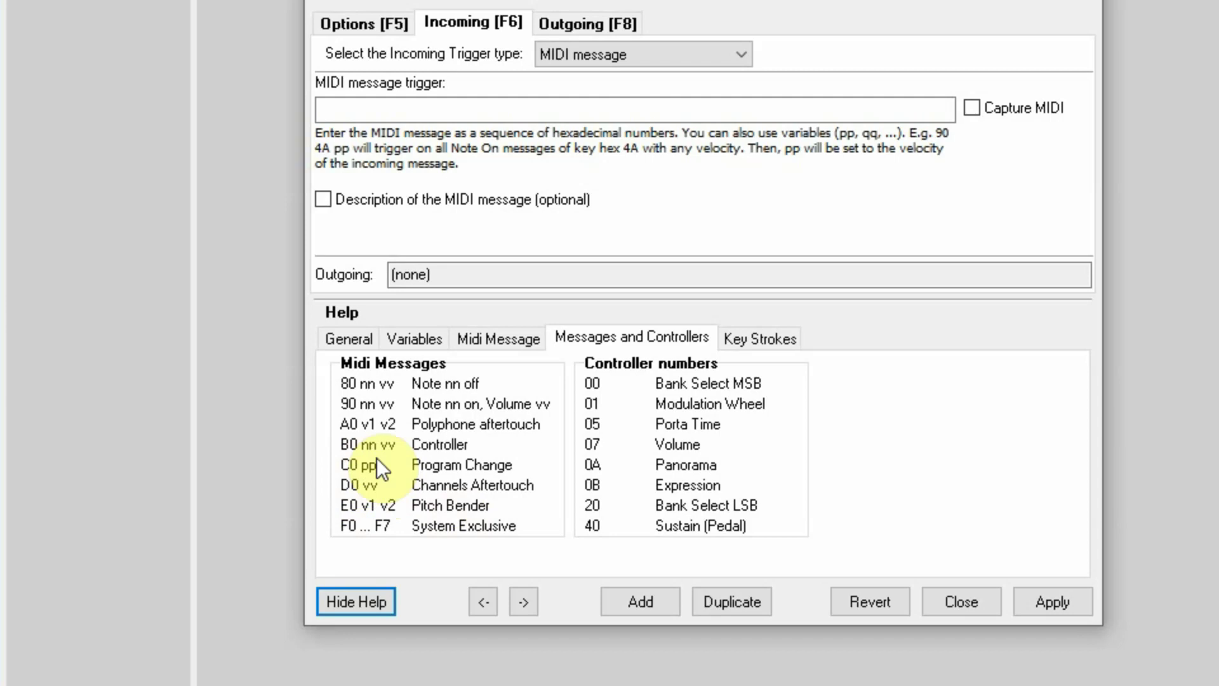
left_click(369, 106)
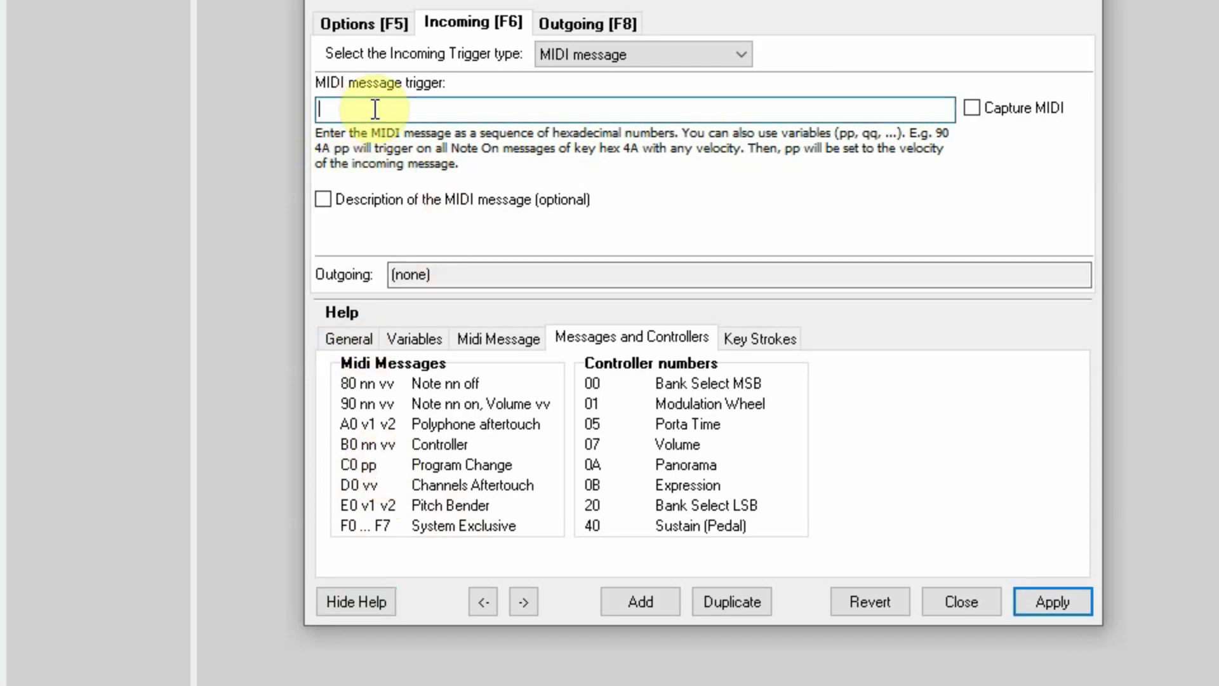
type("c0")
type("05")
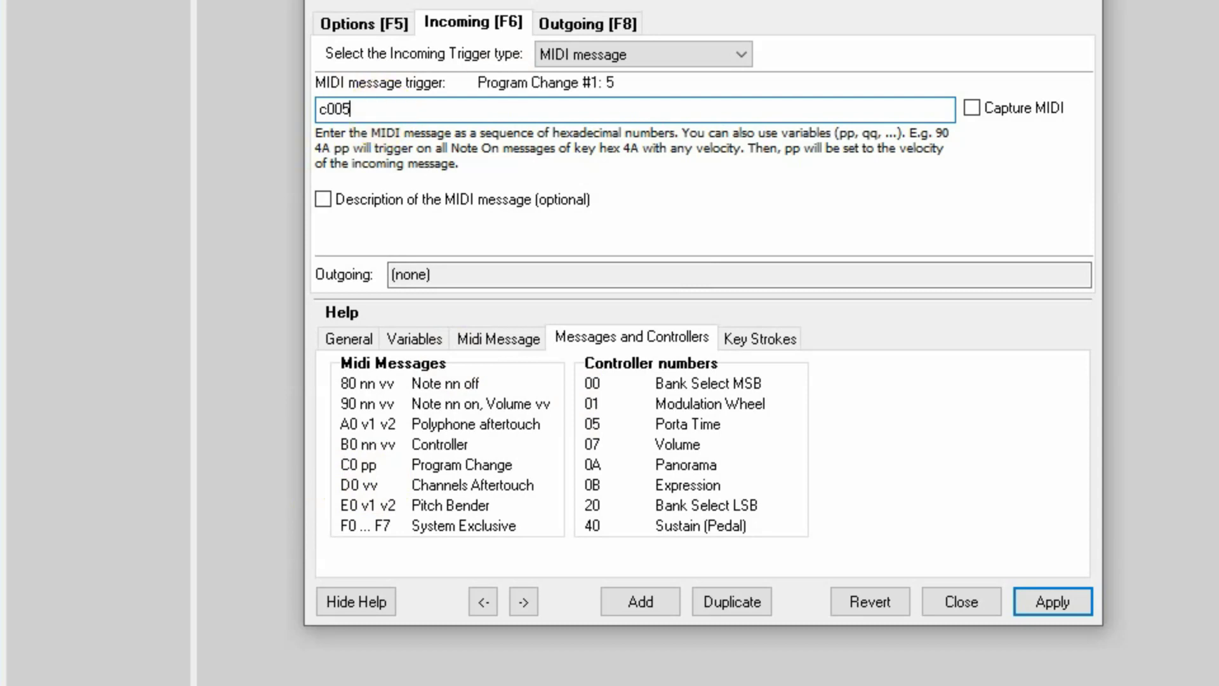
key("BackSpace")
key("BackSpace")
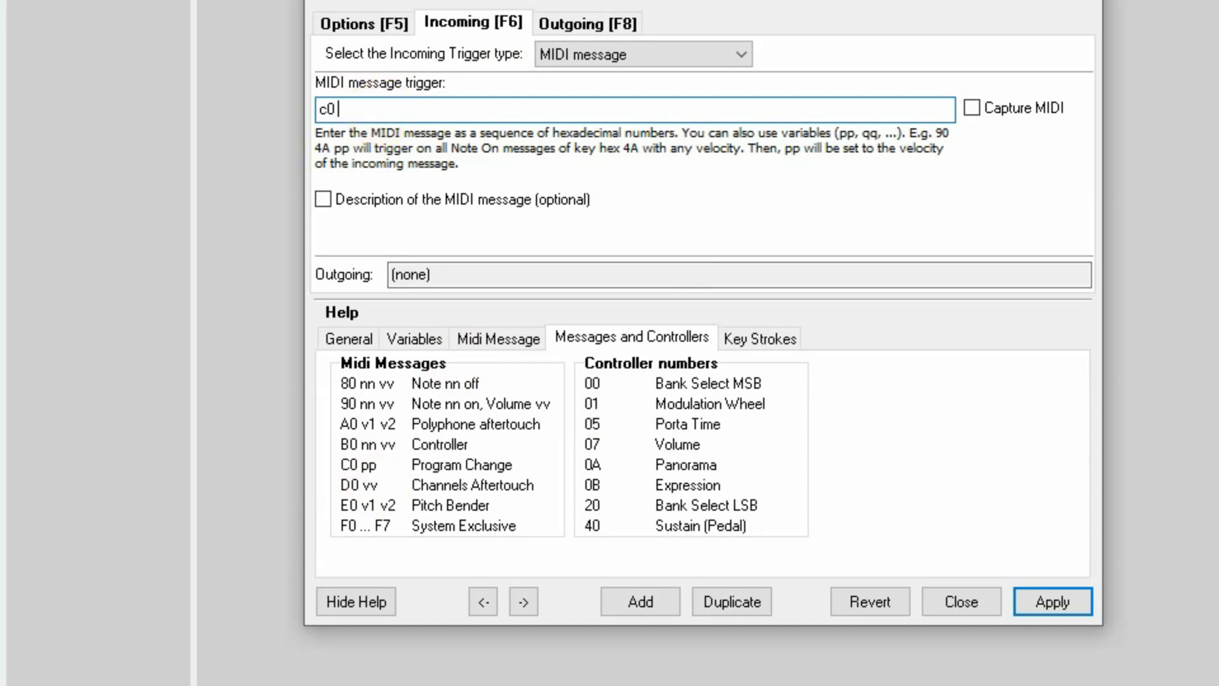
type("05")
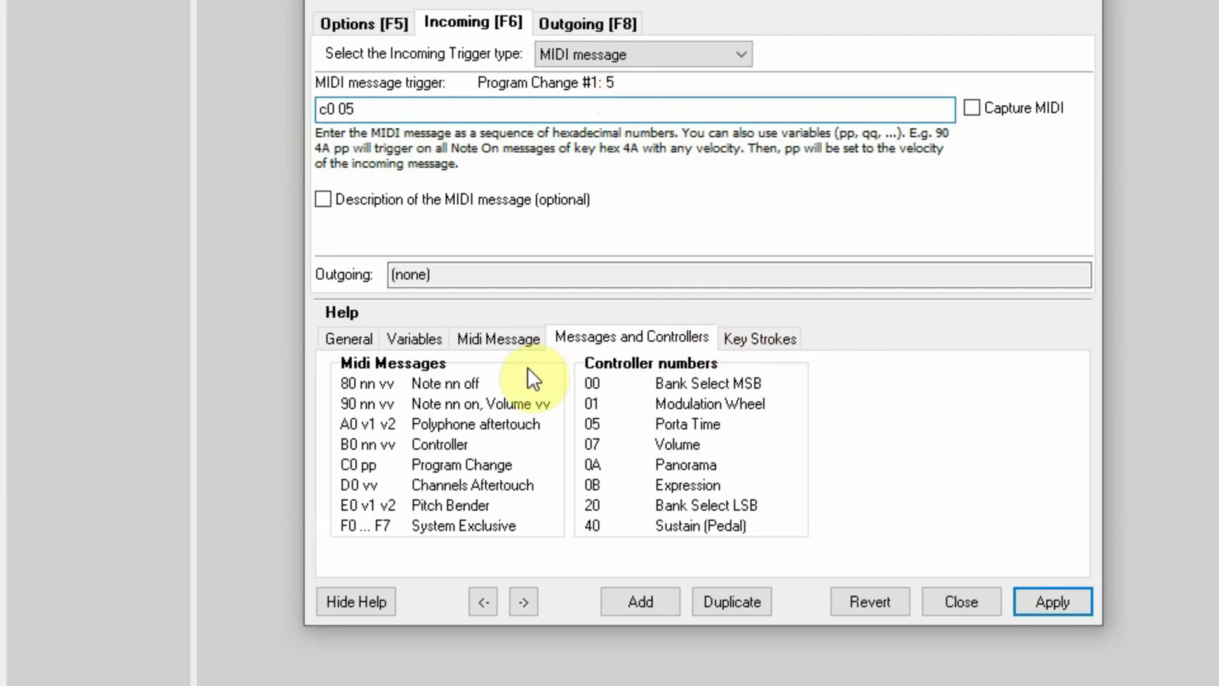
- Convert decimal 9, 11, 16 and 26 to hexadecimal in the MIDI message help's converter, and return to the Messages and Controllers help
left_click(492, 340)
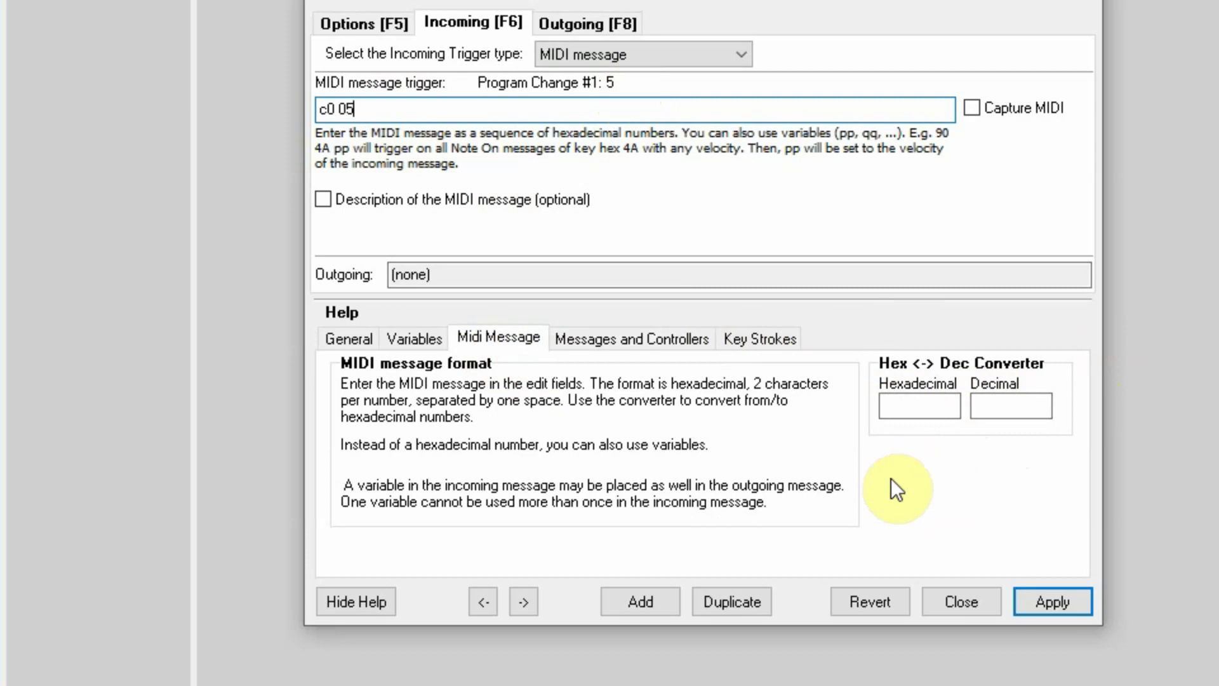
left_click(1010, 405)
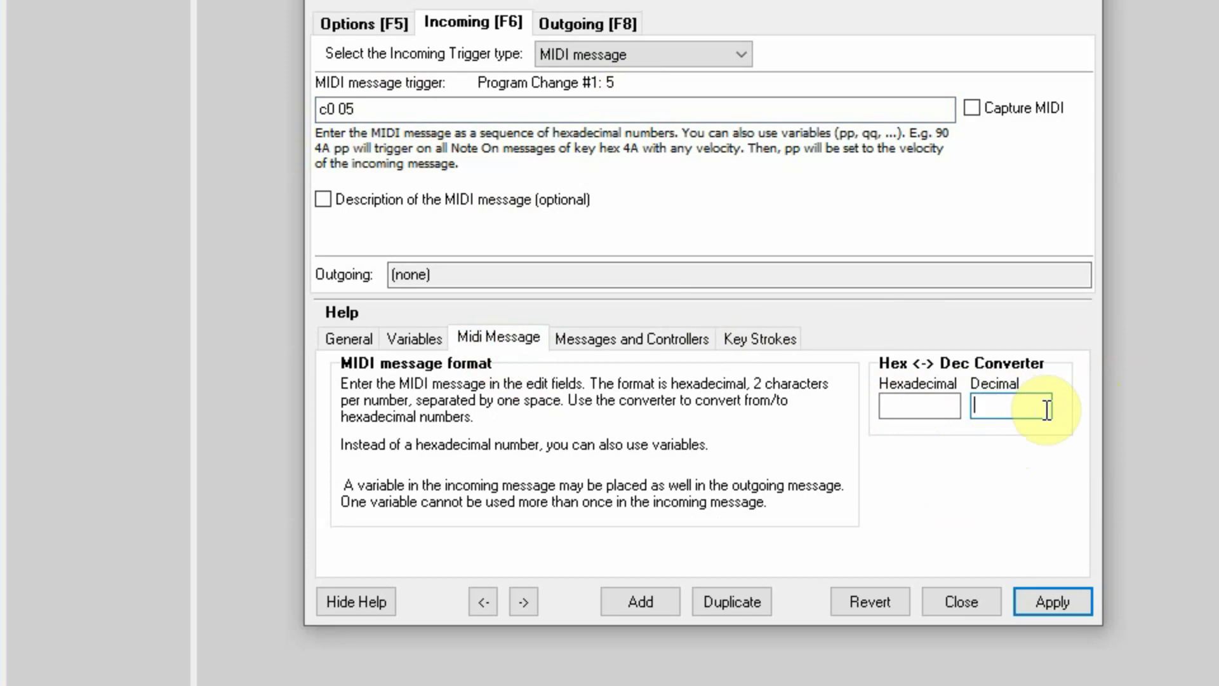
type("09")
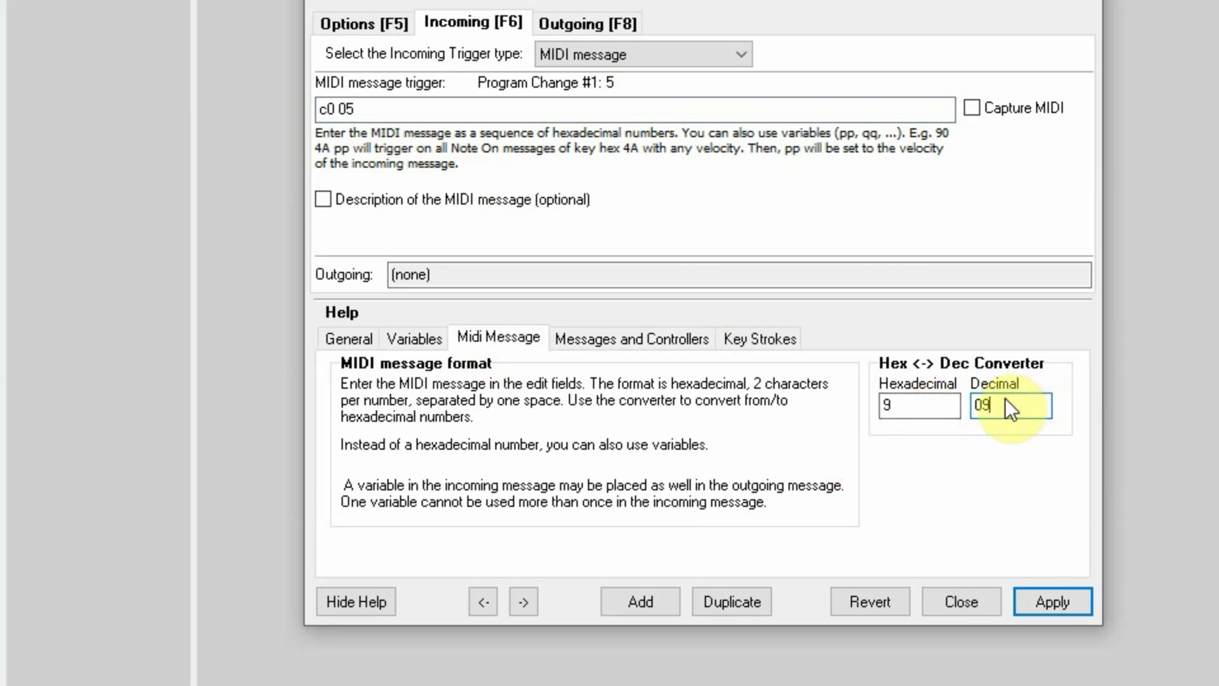
left_click_drag(1012, 410, 981, 408)
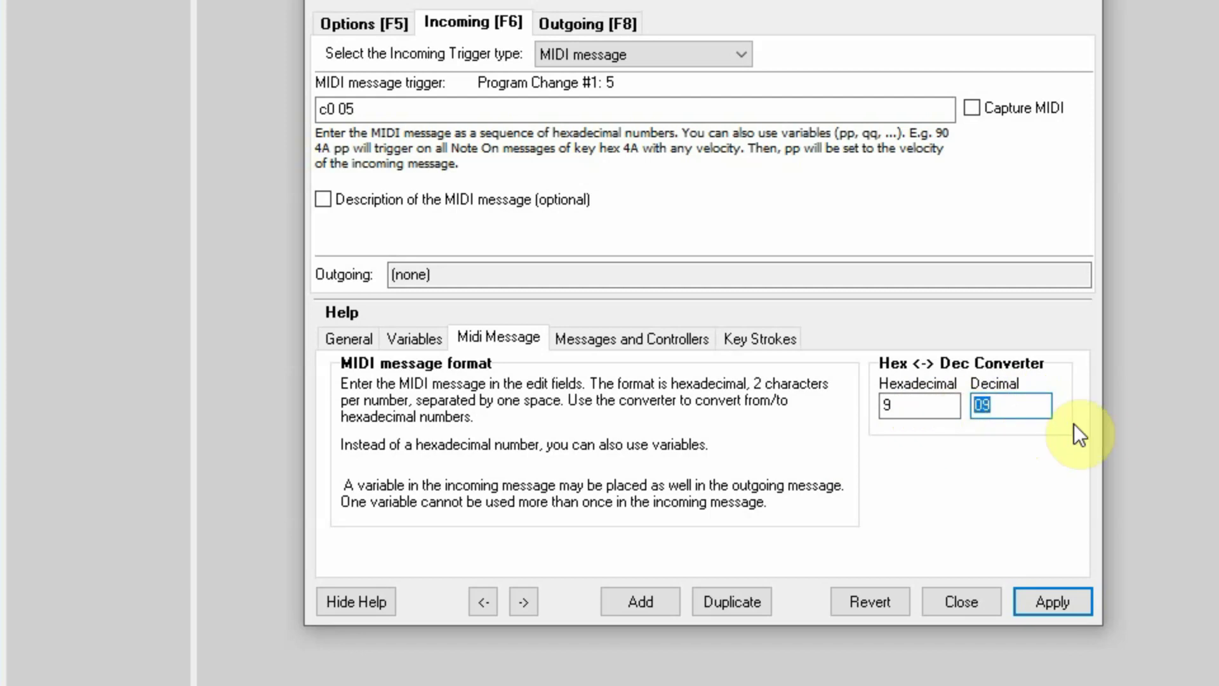
type("11")
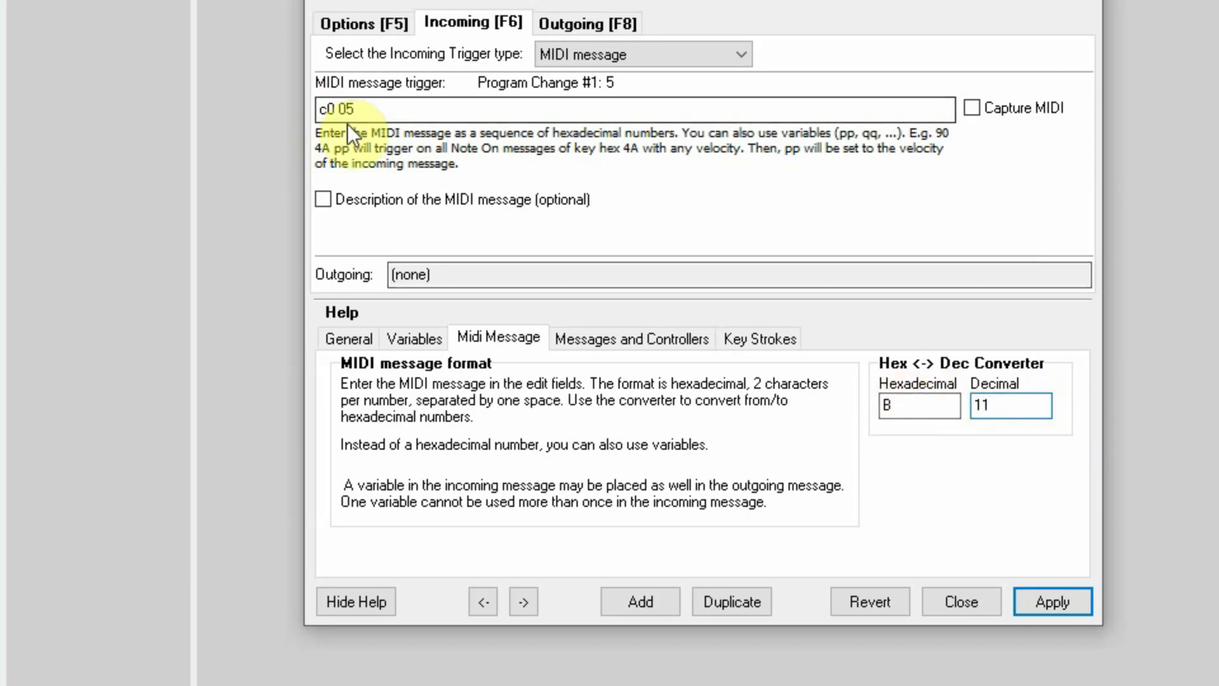
double_click(1007, 407)
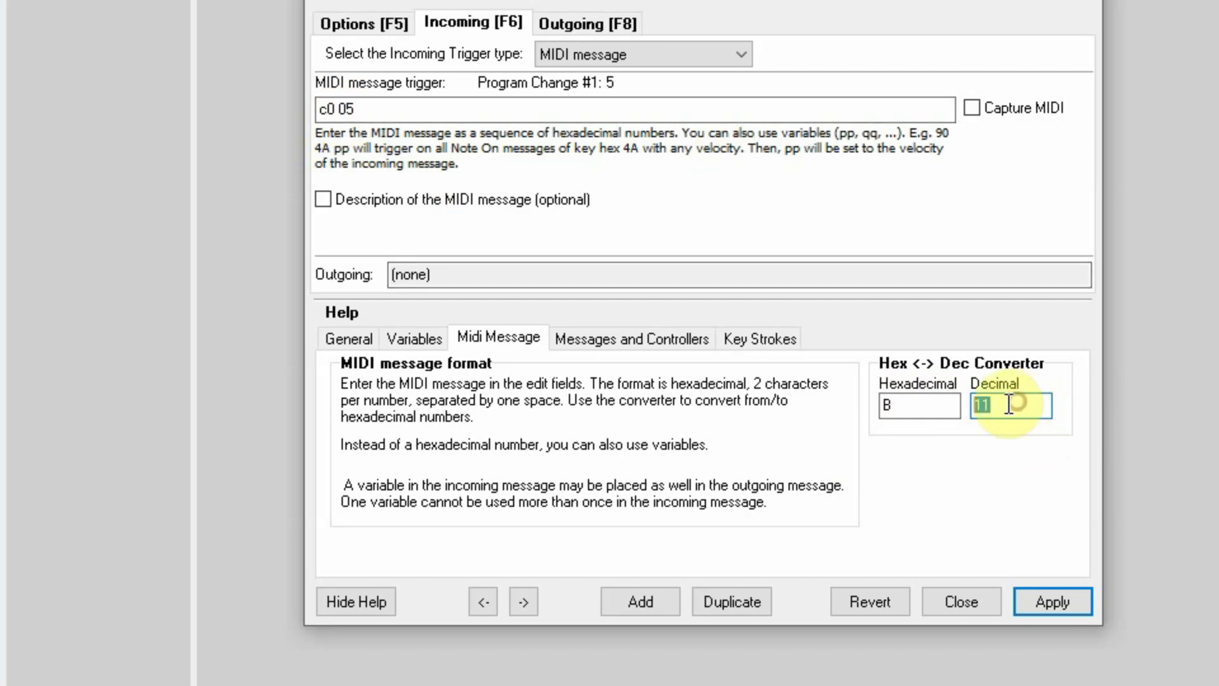
type("16")
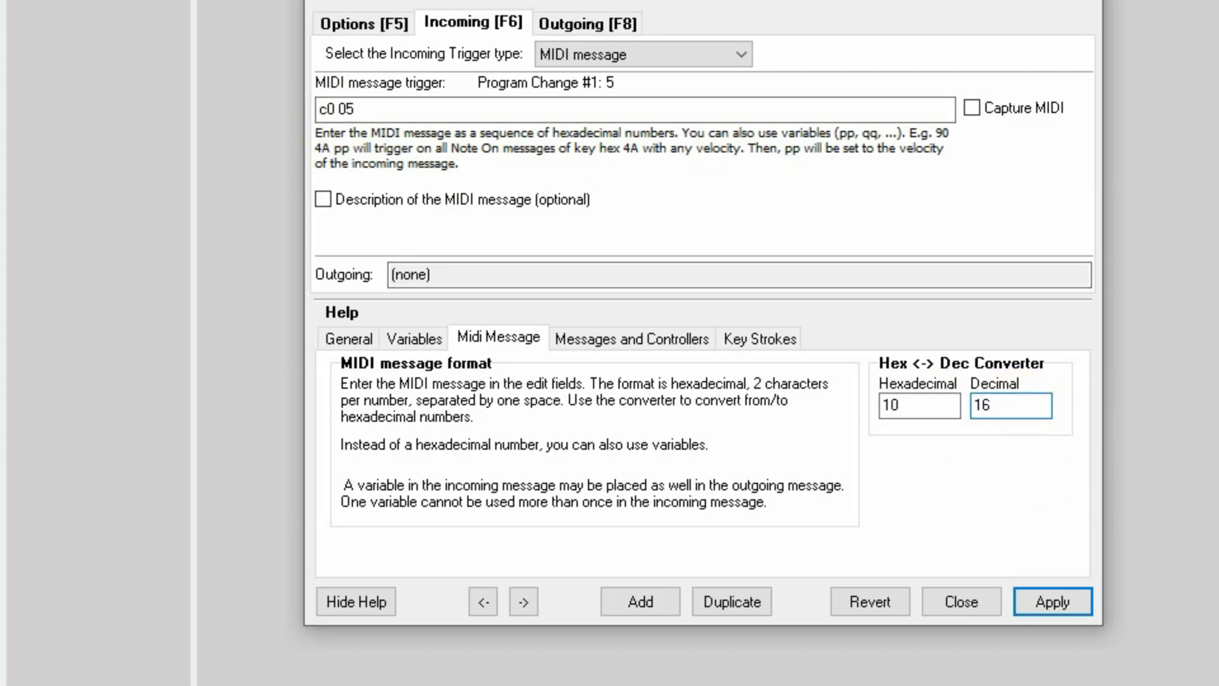
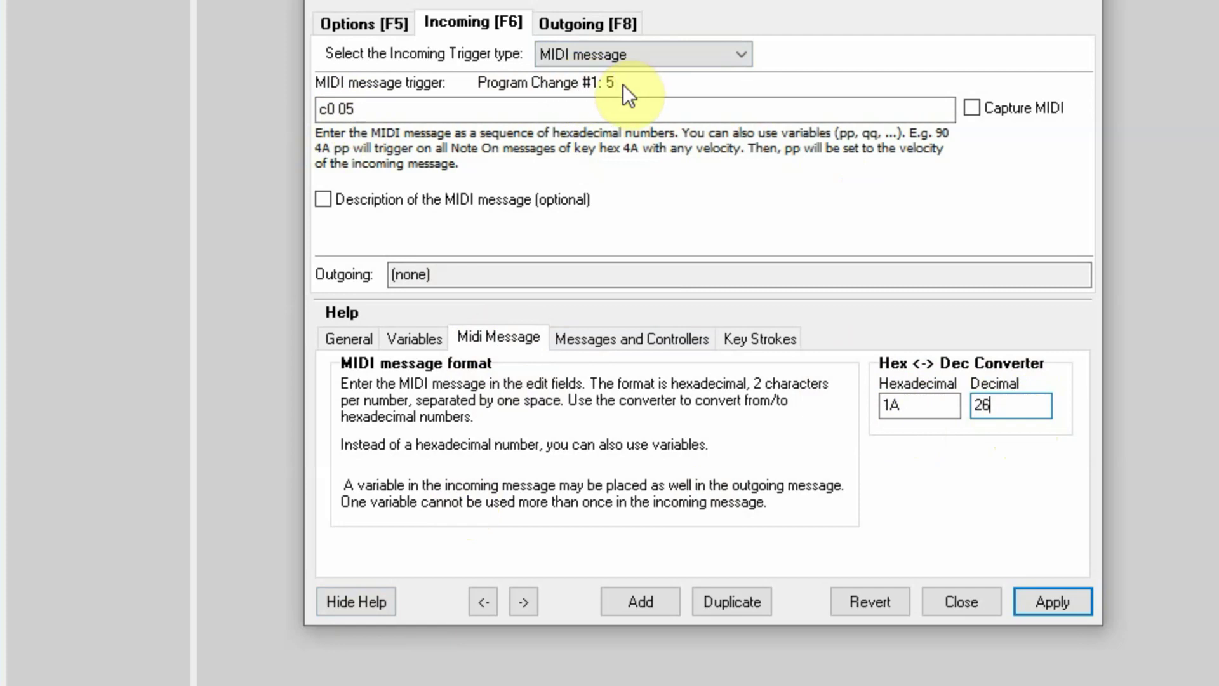
left_click(633, 340)
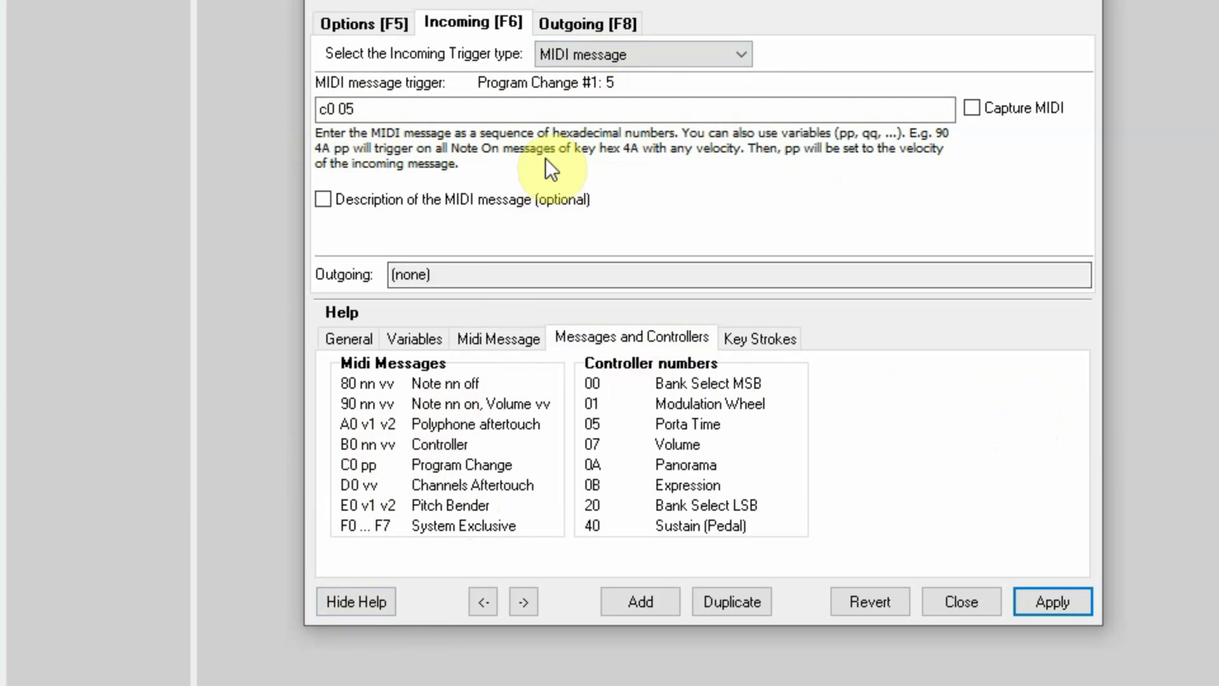
- Set the Spacebar translator's outgoing action to Key Stroke Emulation of the Space key, apply it and close the editor
left_click(646, 57)
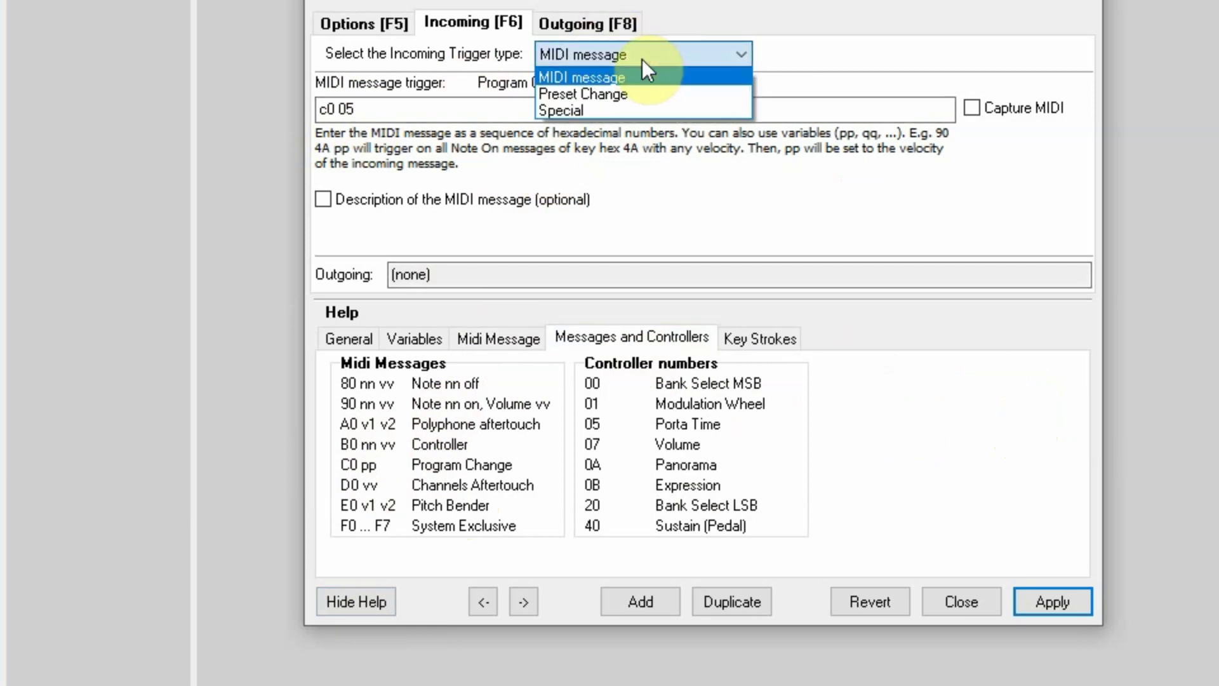
left_click(640, 59)
left_click(604, 21)
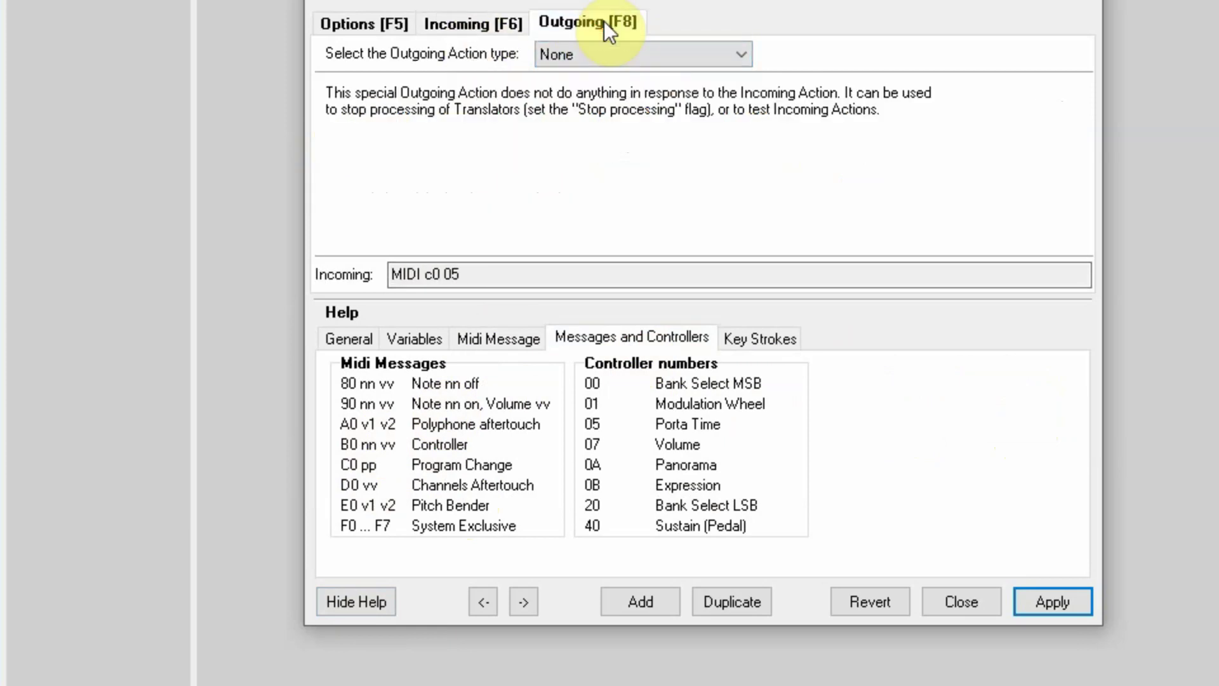
left_click(732, 51)
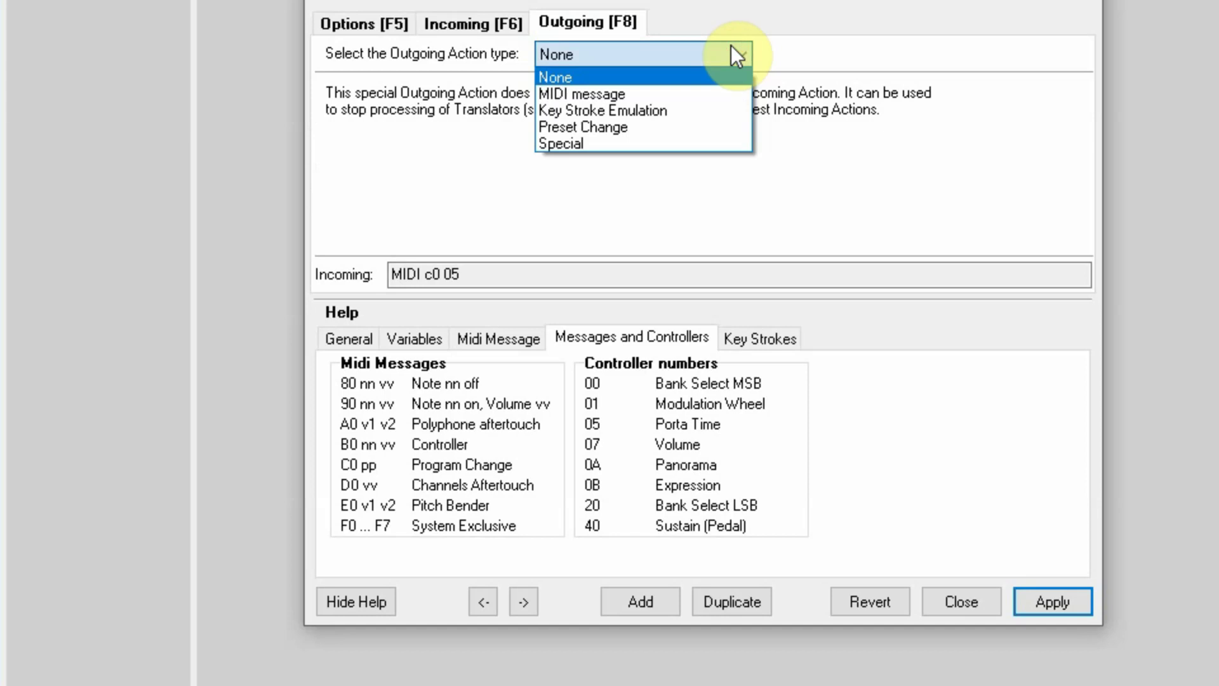
left_click(674, 112)
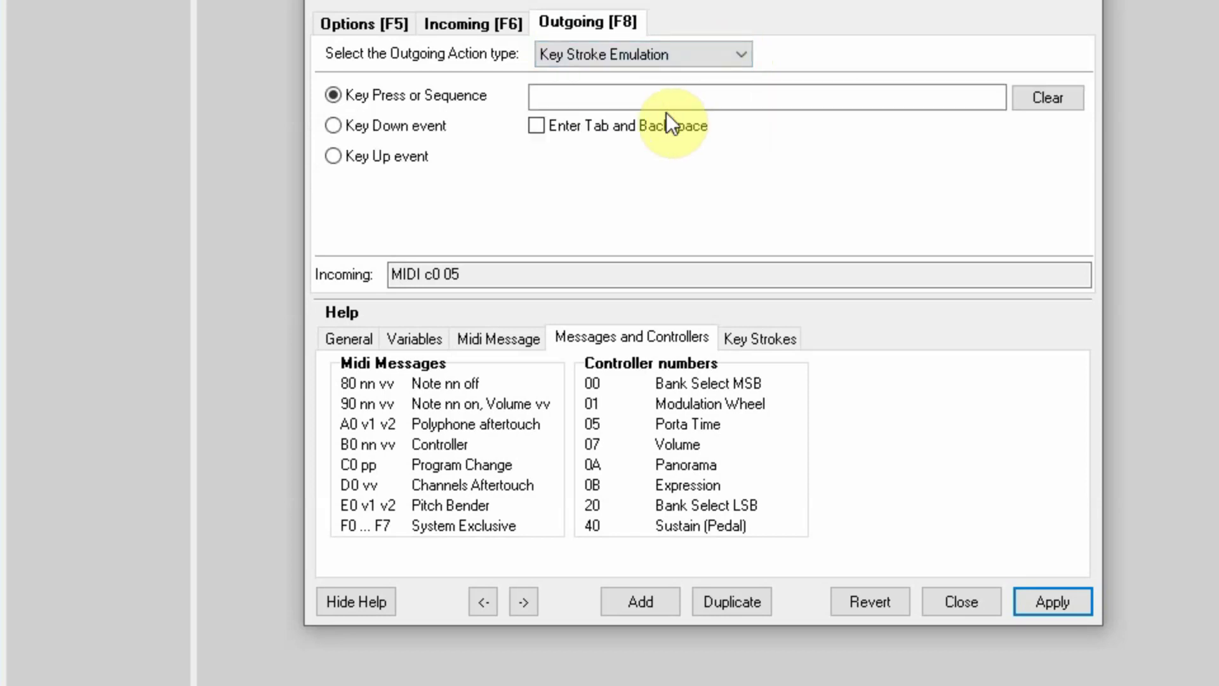
left_click(562, 97)
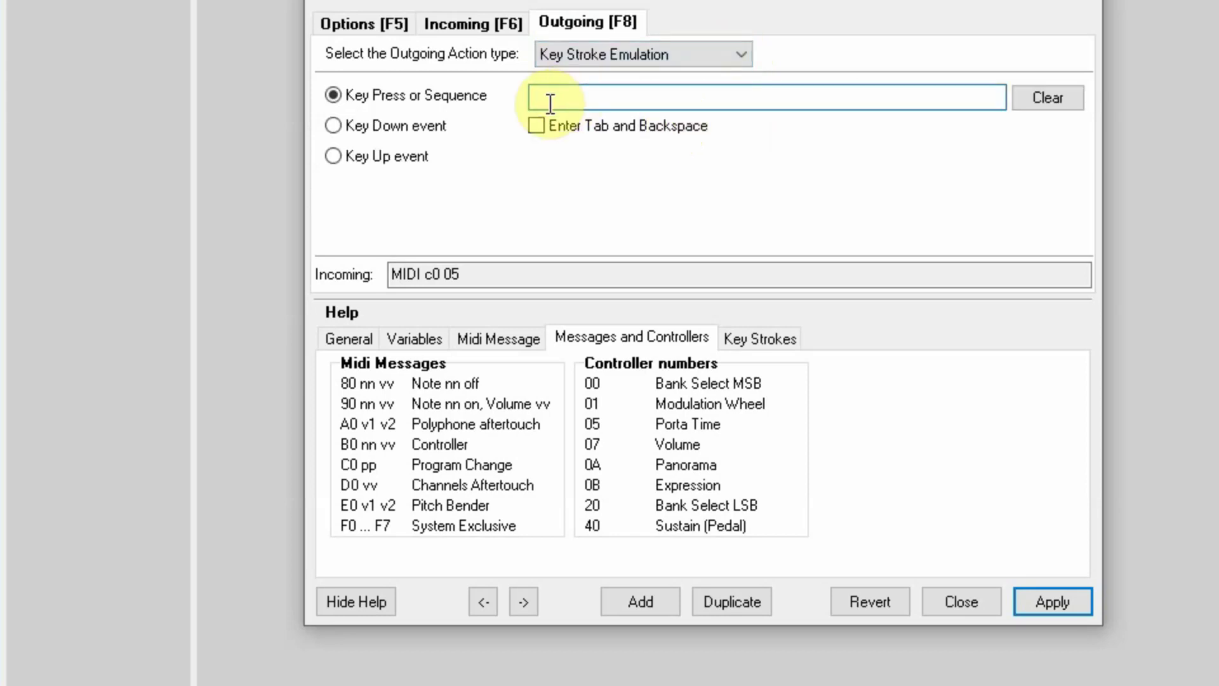
key("space")
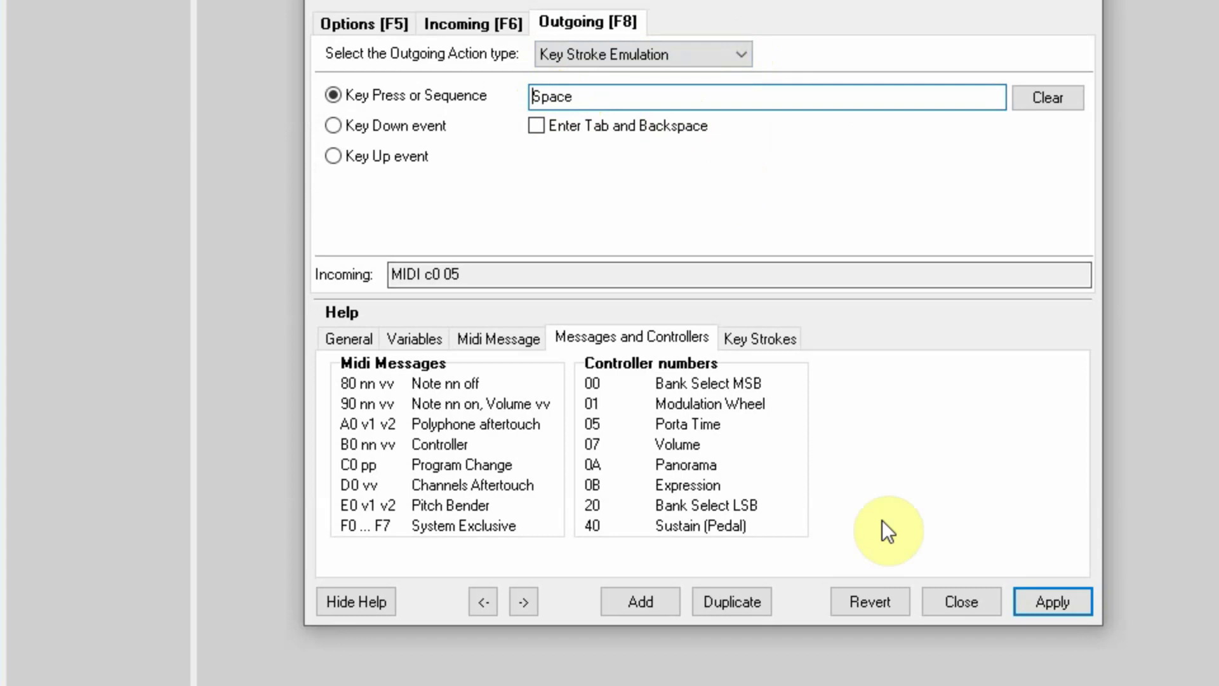
left_click(1057, 606)
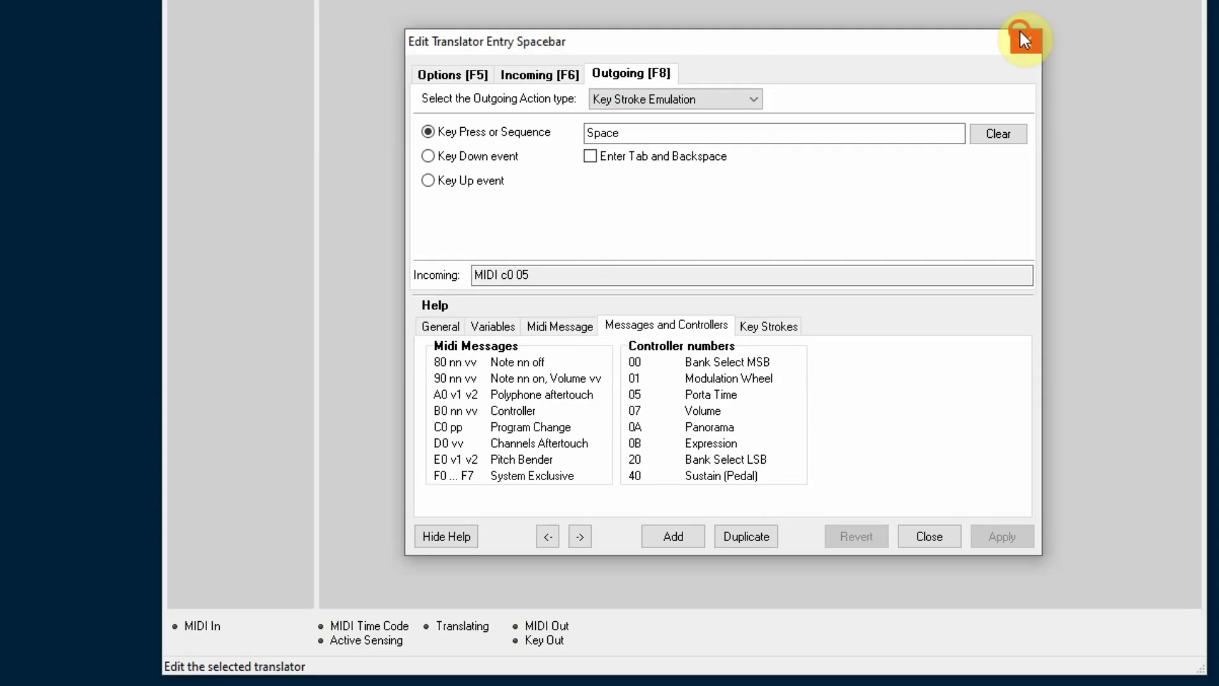
left_click(1022, 37)
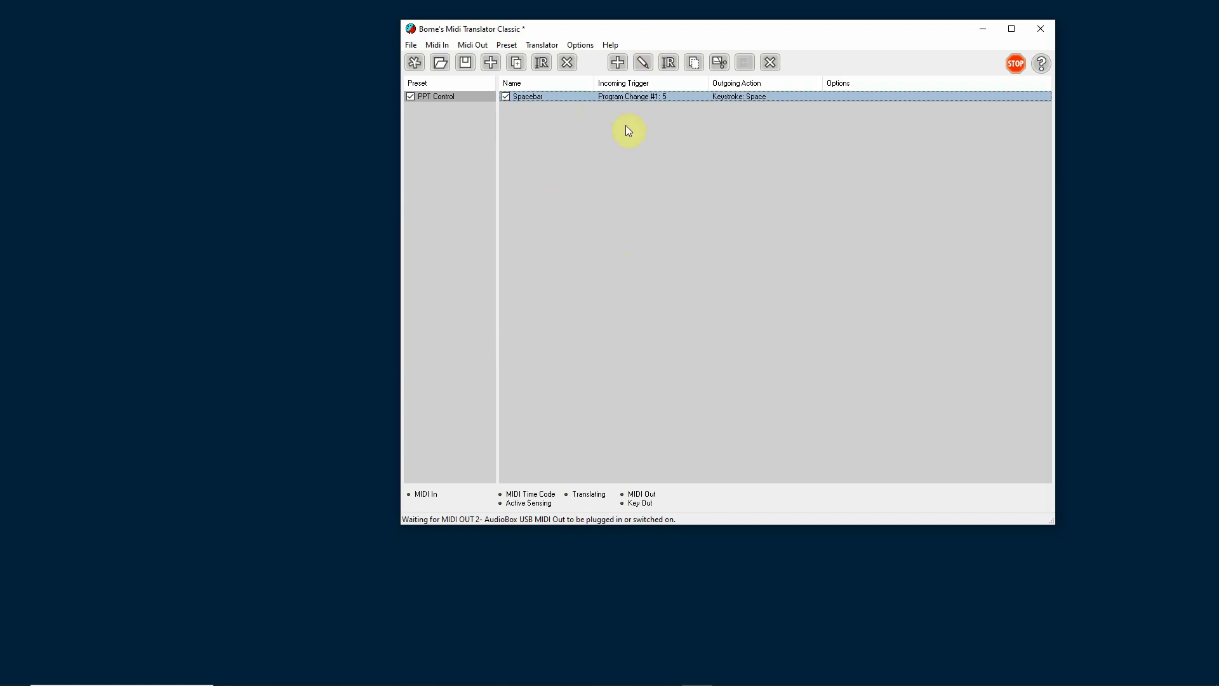
- Add a translator named slide 2 to the preset and set its incoming MIDI message trigger to c0 06
left_click(613, 62)
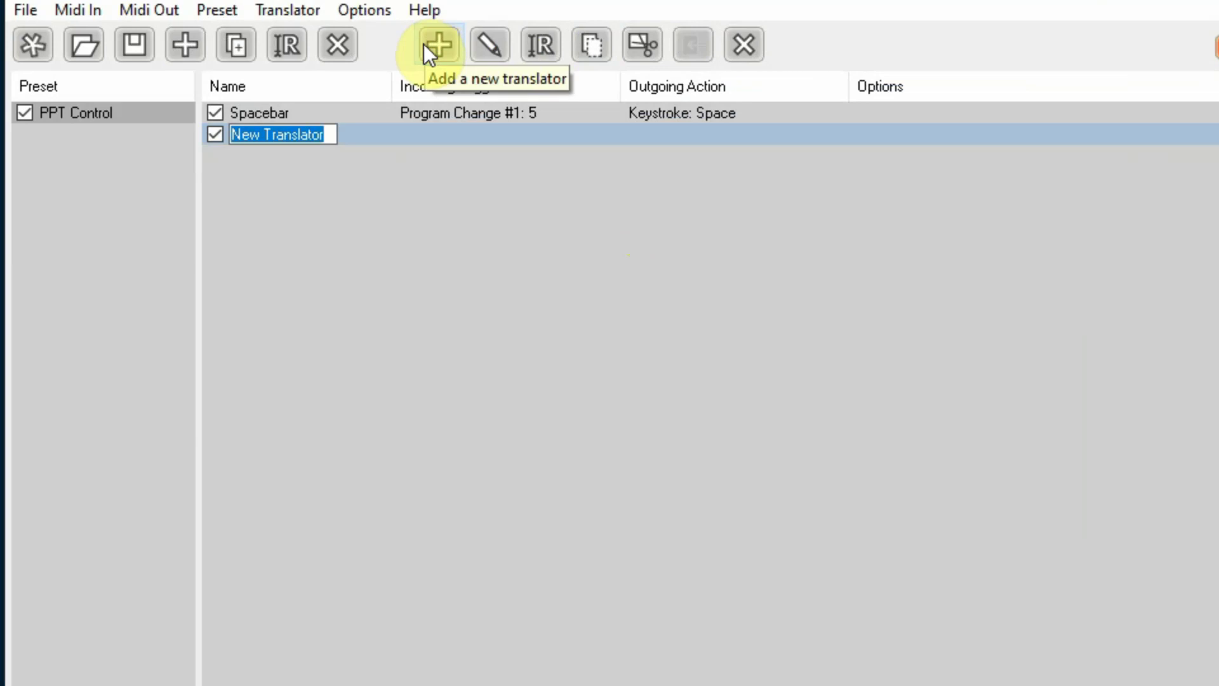
type("slide 2")
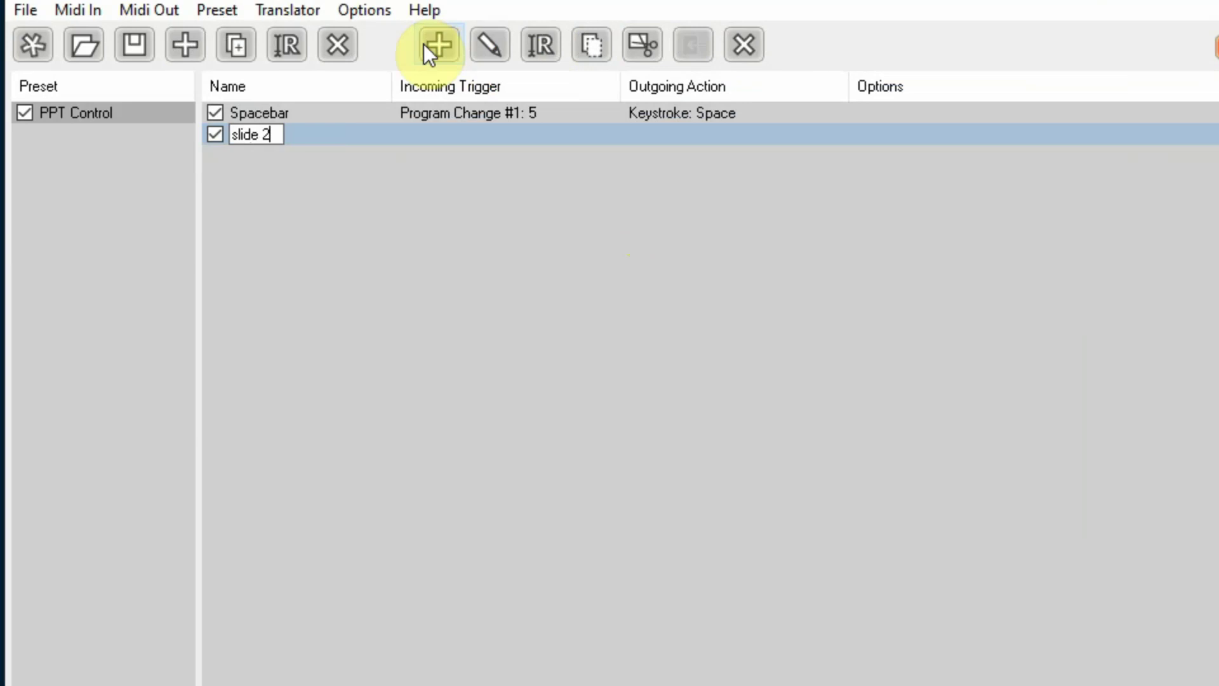
left_click(488, 44)
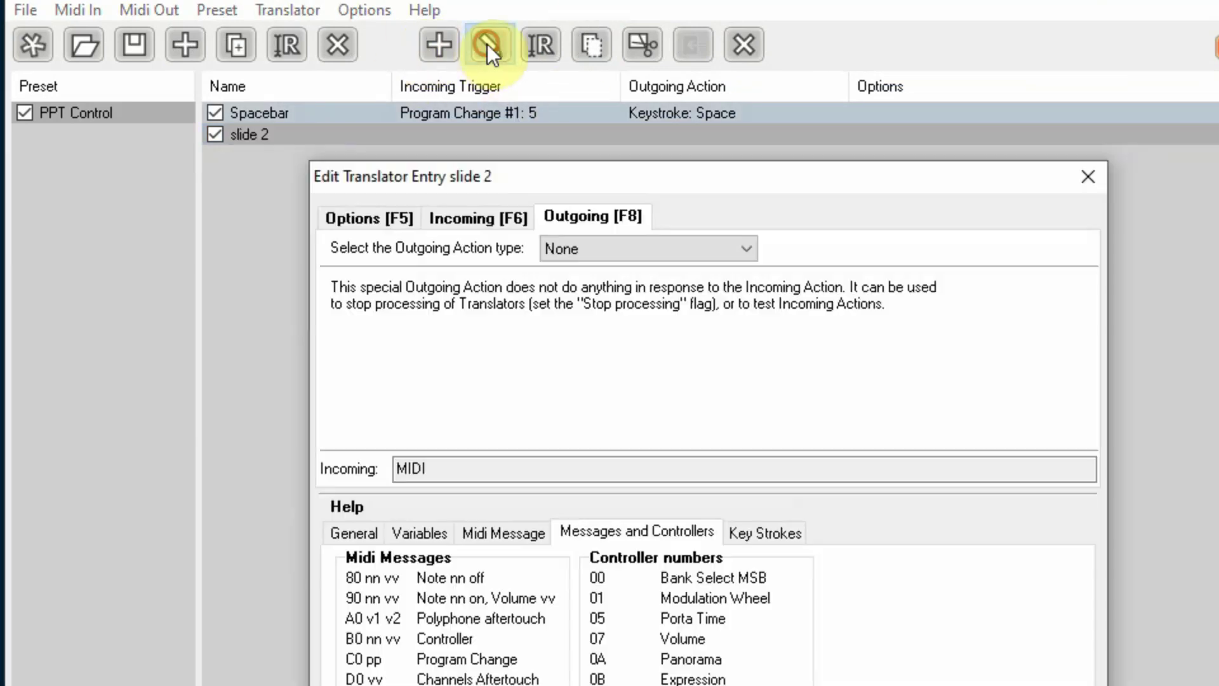
key("F6")
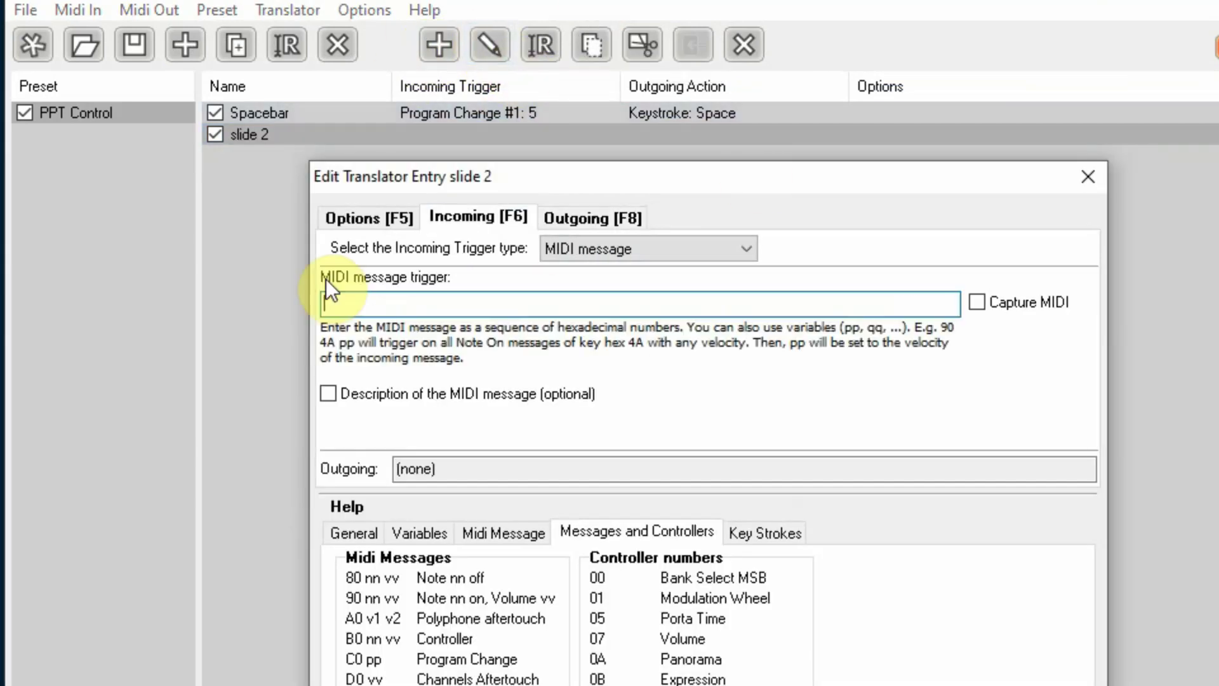
type("c0")
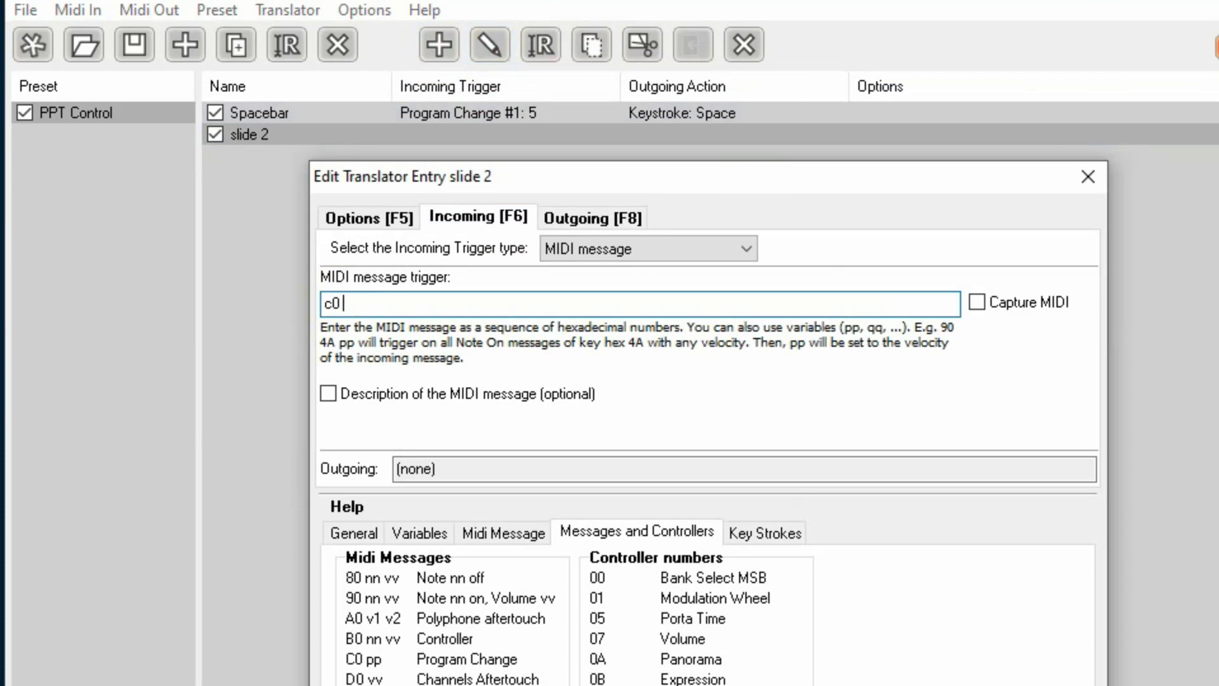
type(" 06")
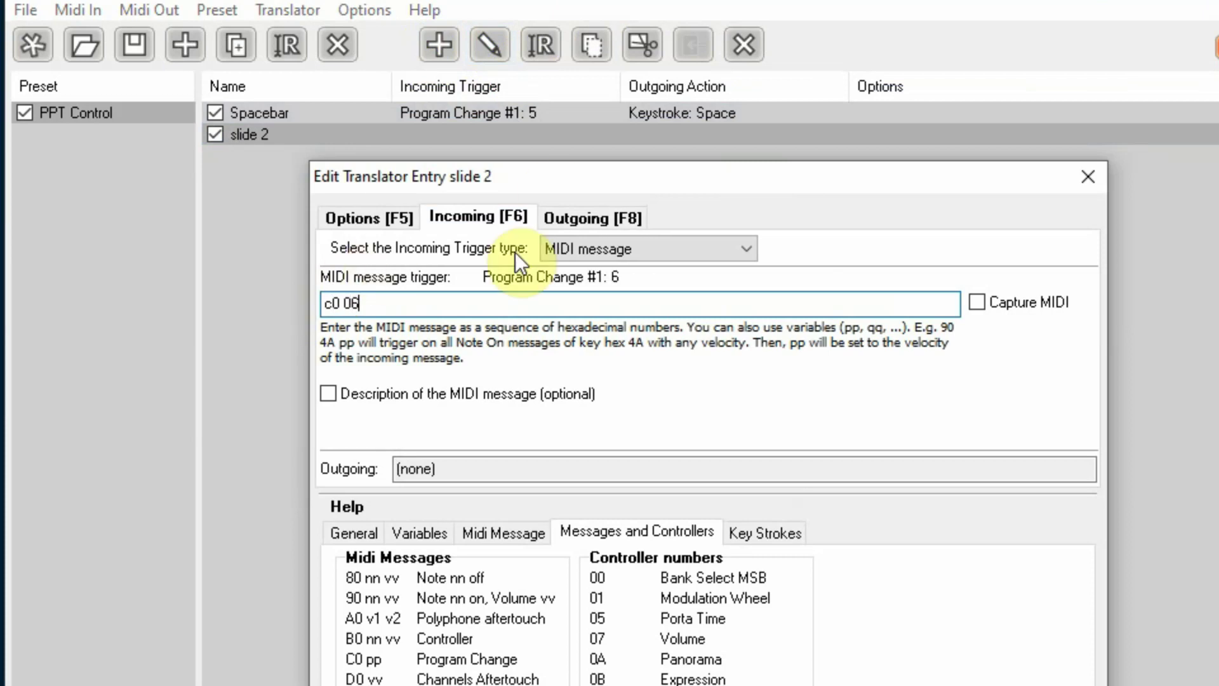
- Set slide 2's outgoing action to Key Stroke Emulation with the key sequence 2 Enter, apply it and close the editor
left_click(598, 216)
left_click(738, 248)
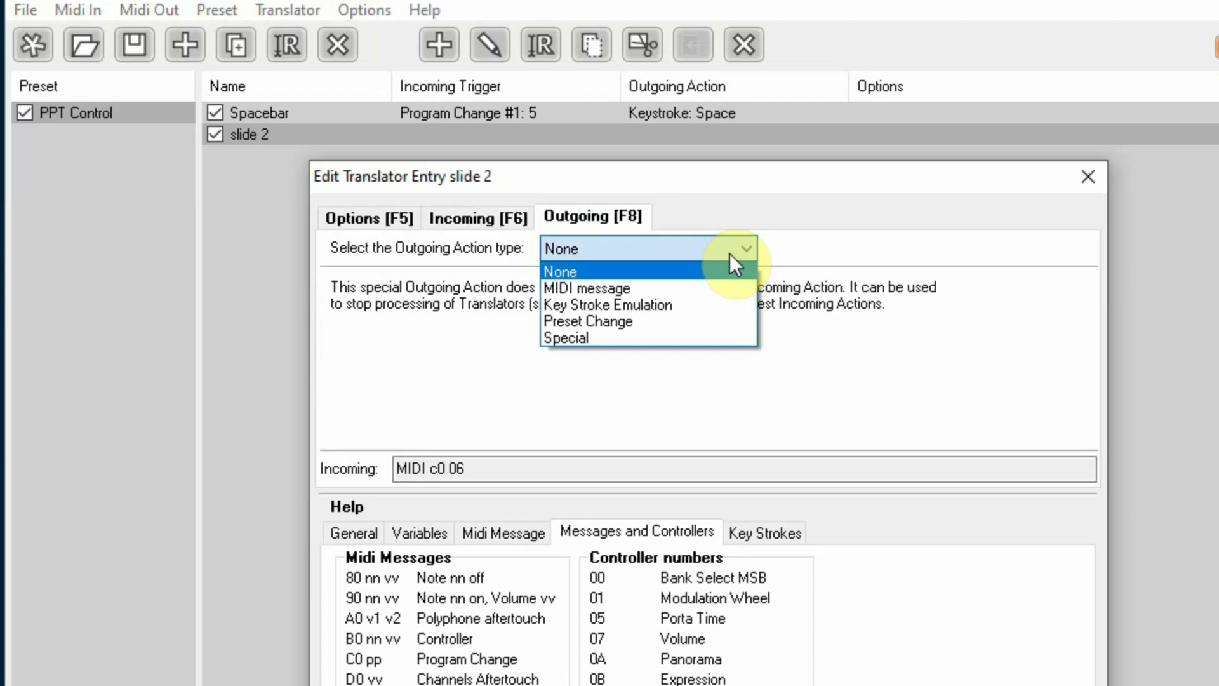
left_click(673, 305)
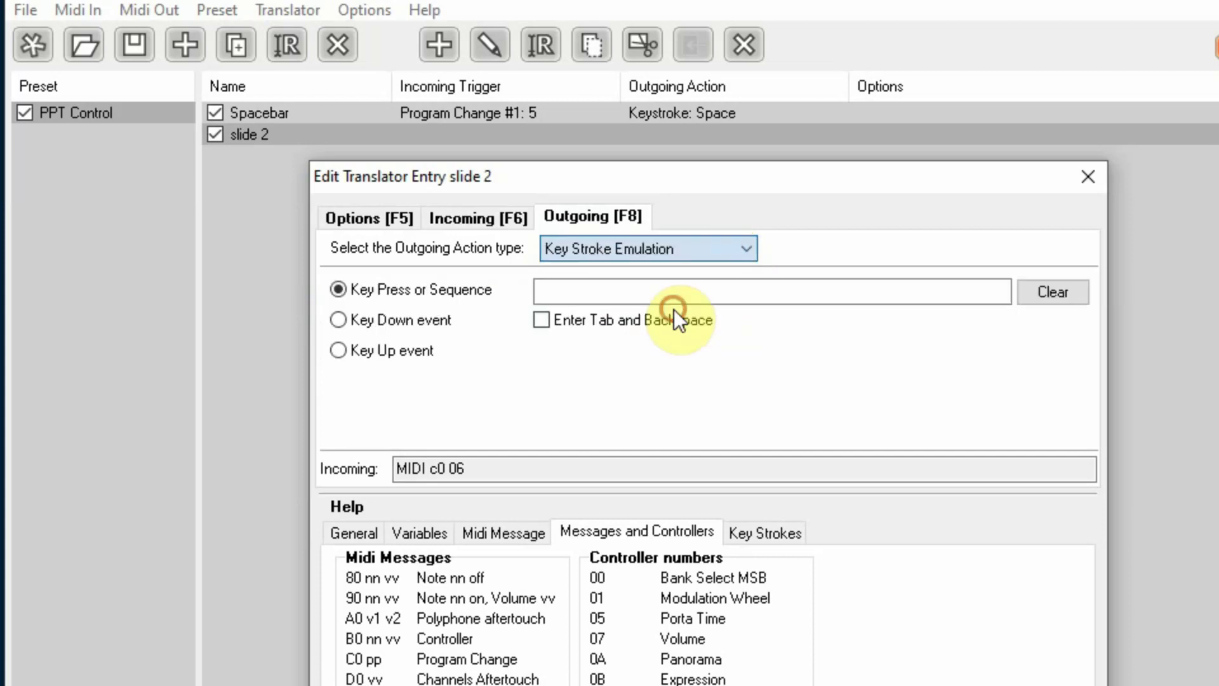
left_click(558, 294)
type("2")
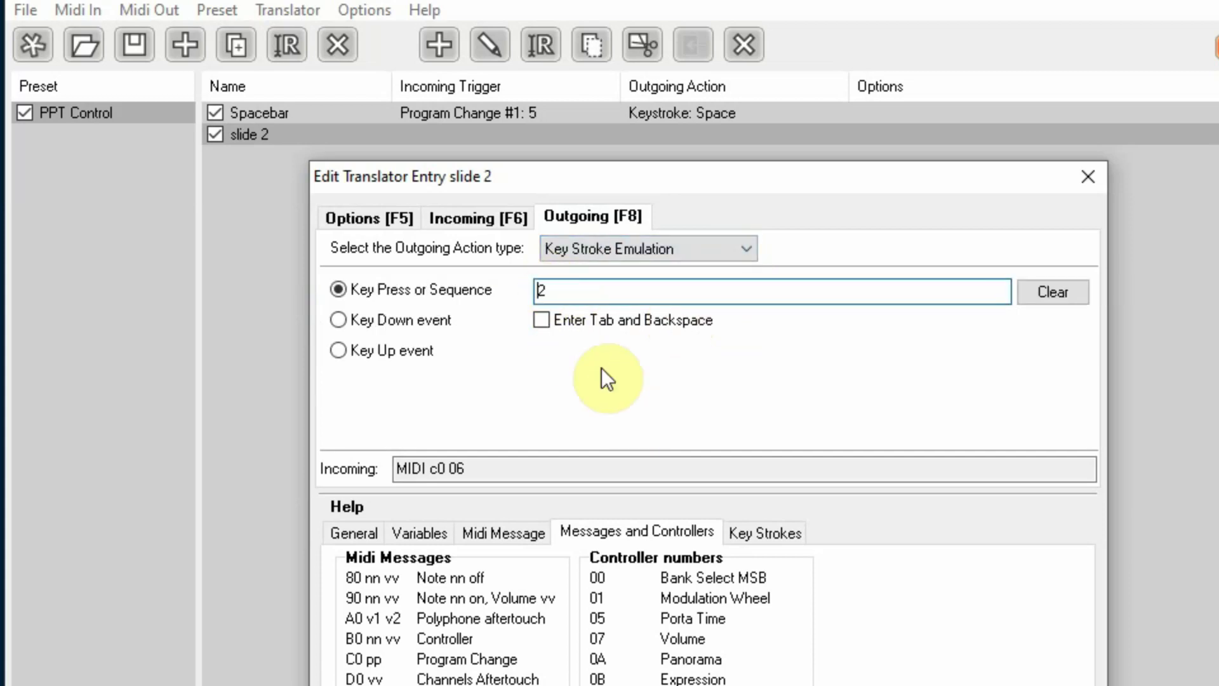
key("Return")
left_click(665, 435)
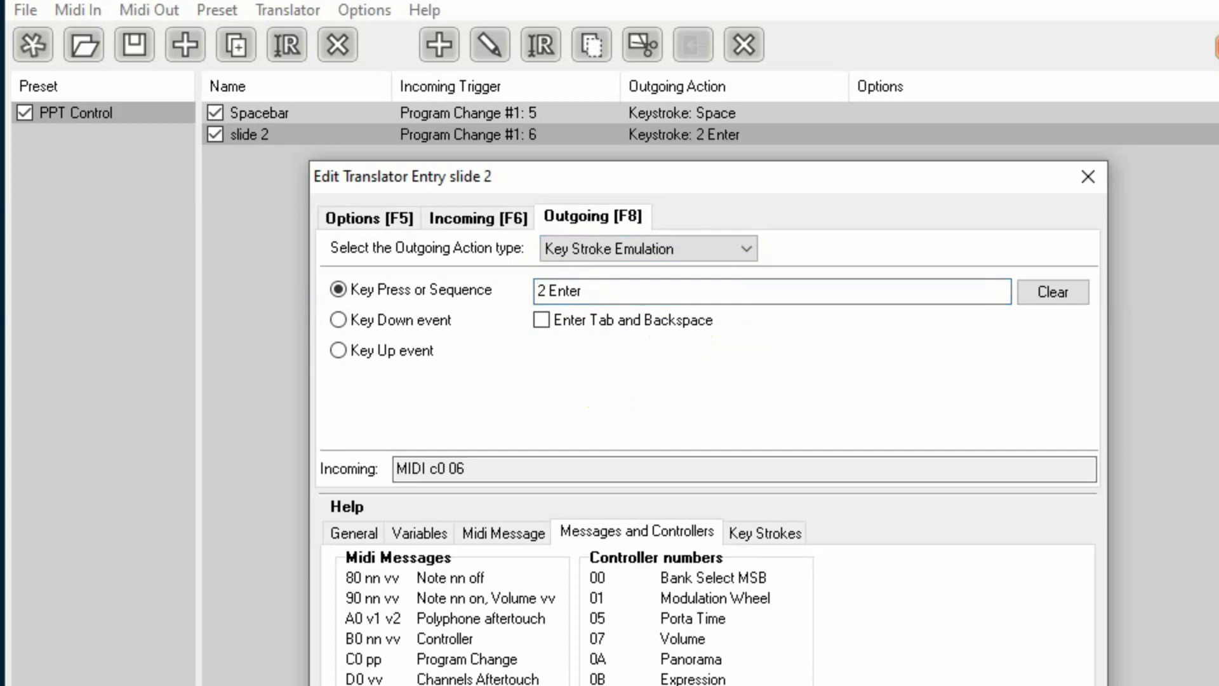
left_click(1089, 181)
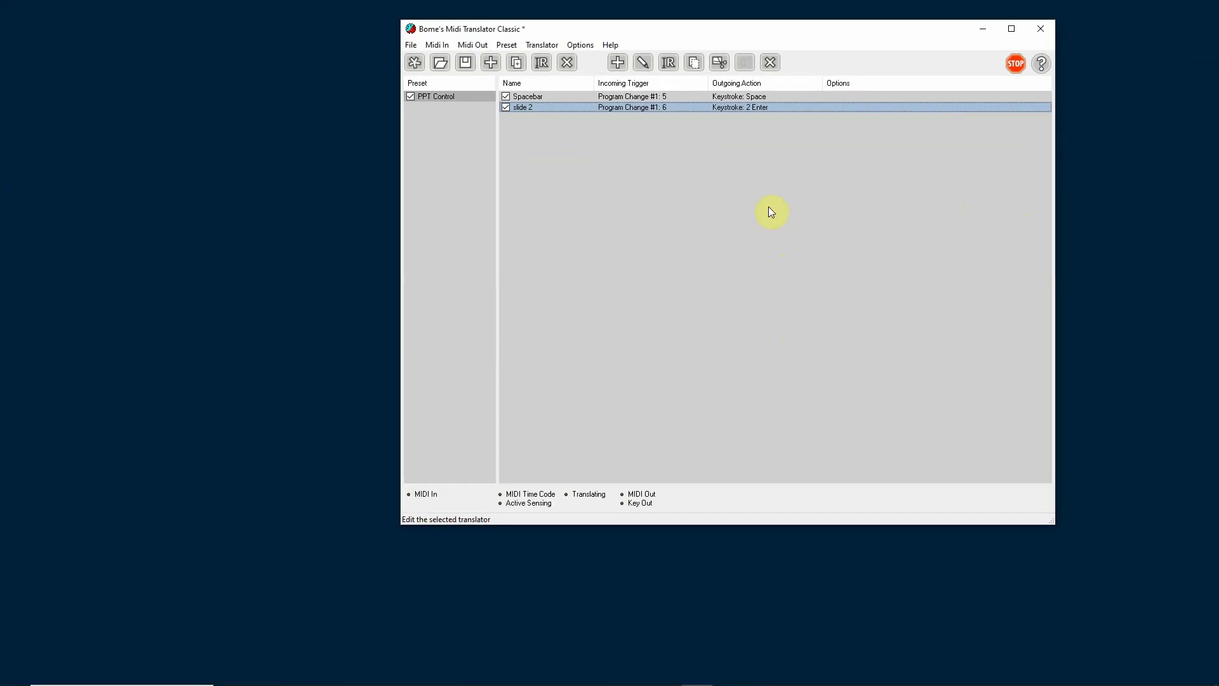
- Add a translator named slide 5 to the preset and open it for editing
left_click(618, 61)
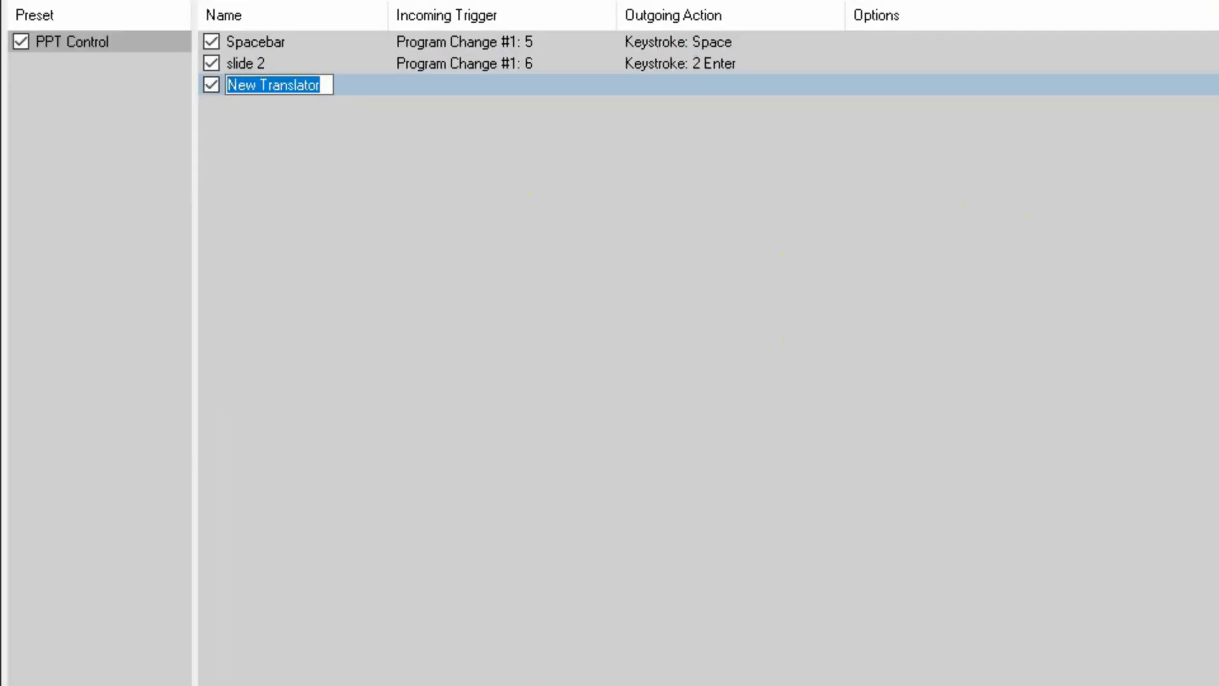
type("slide")
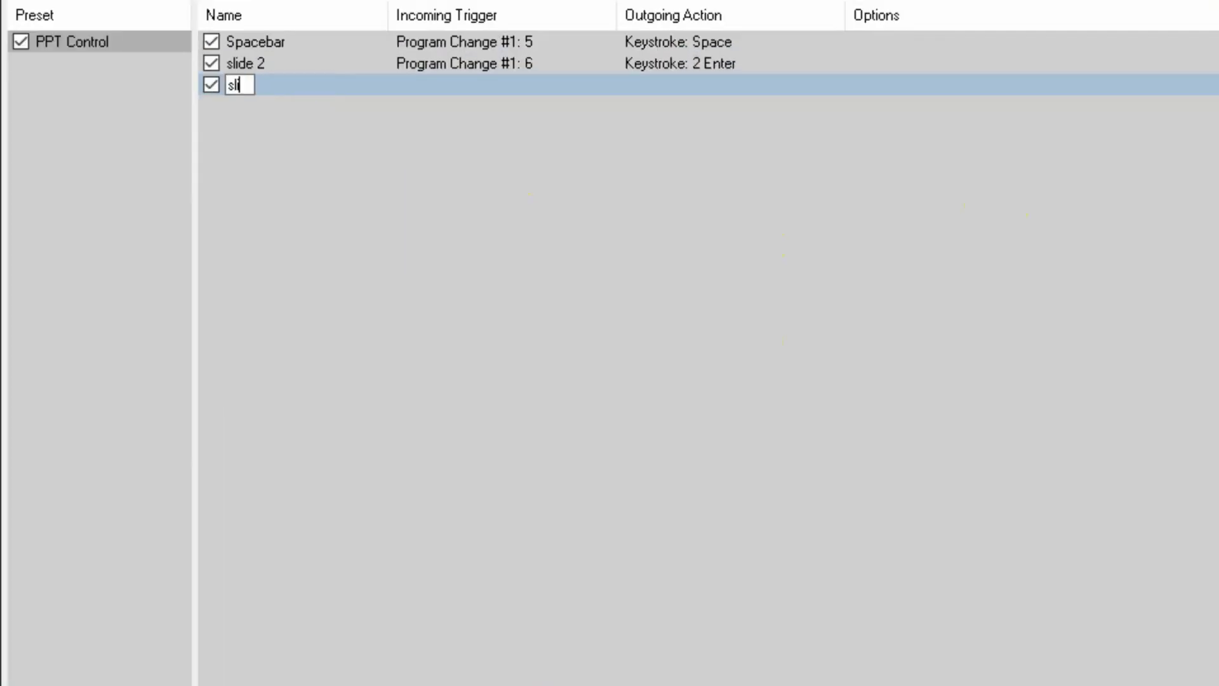
type(" 5")
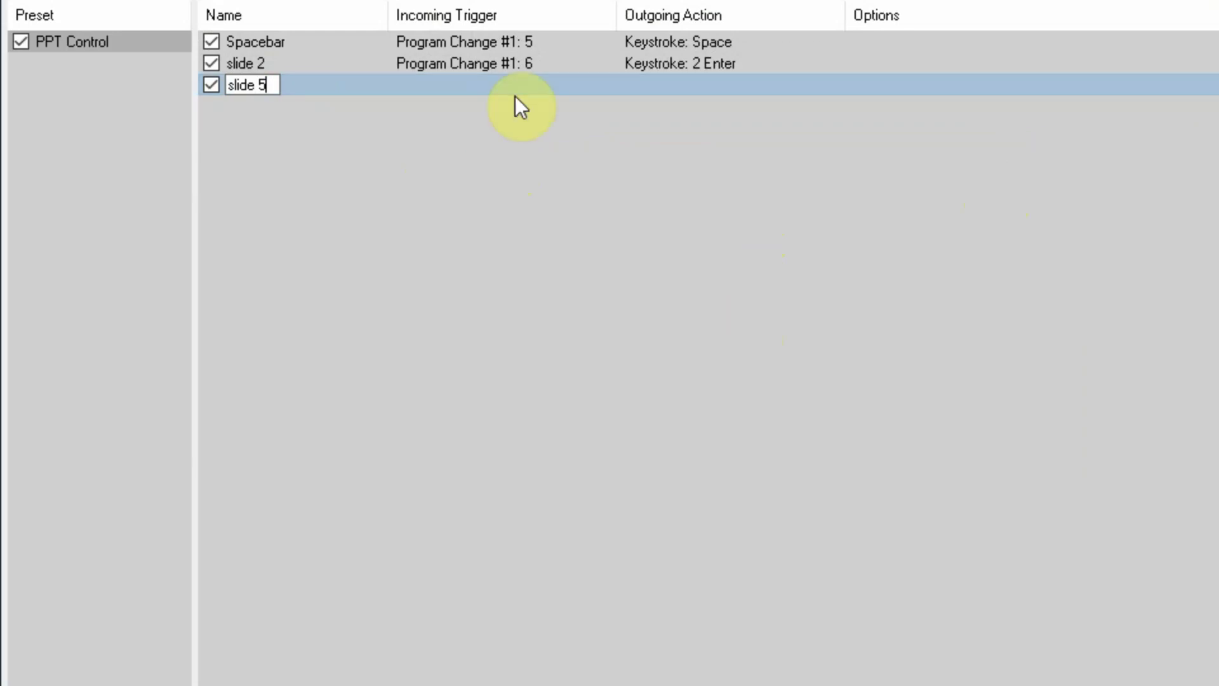
key("Return")
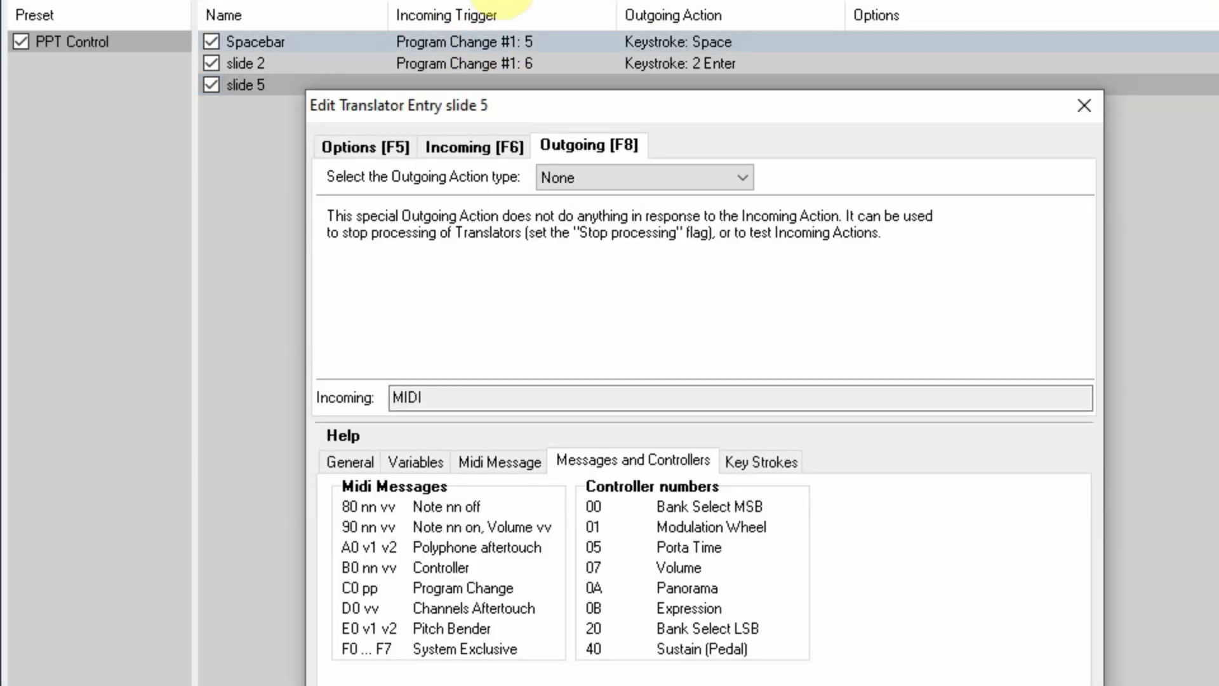
- Convert decimal 11 to hexadecimal, set slide 5's incoming MIDI message trigger to c0 0b and apply it
left_click(481, 139)
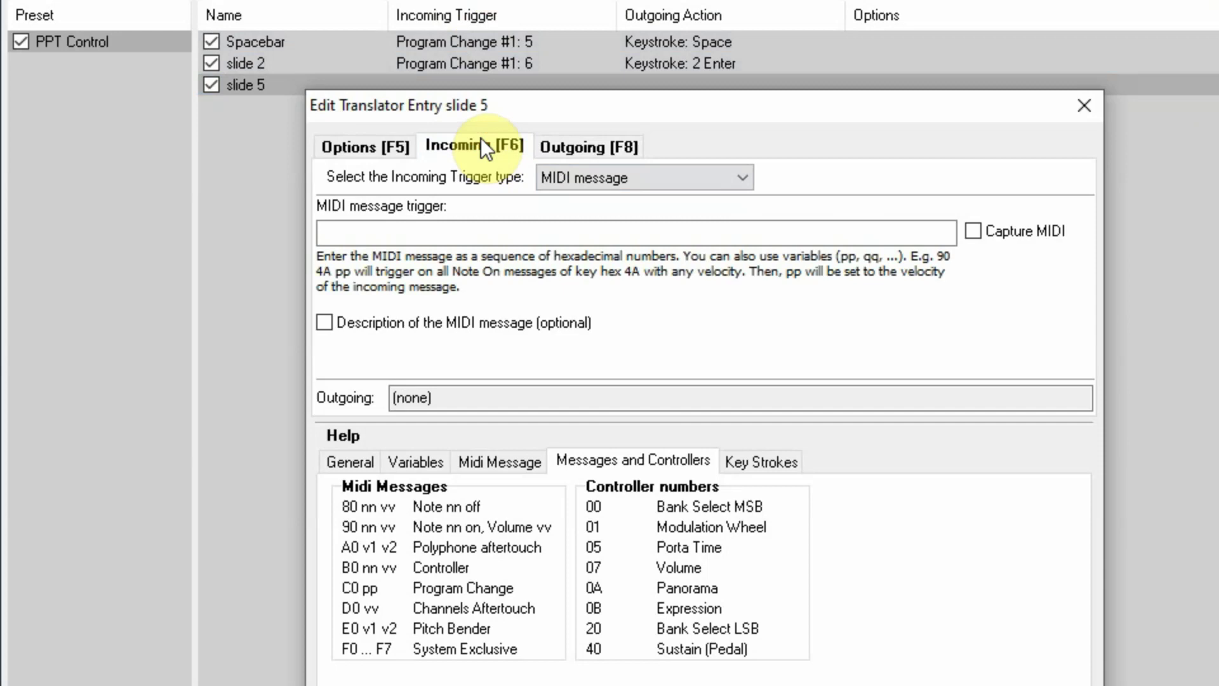
left_click(330, 234)
type("c0")
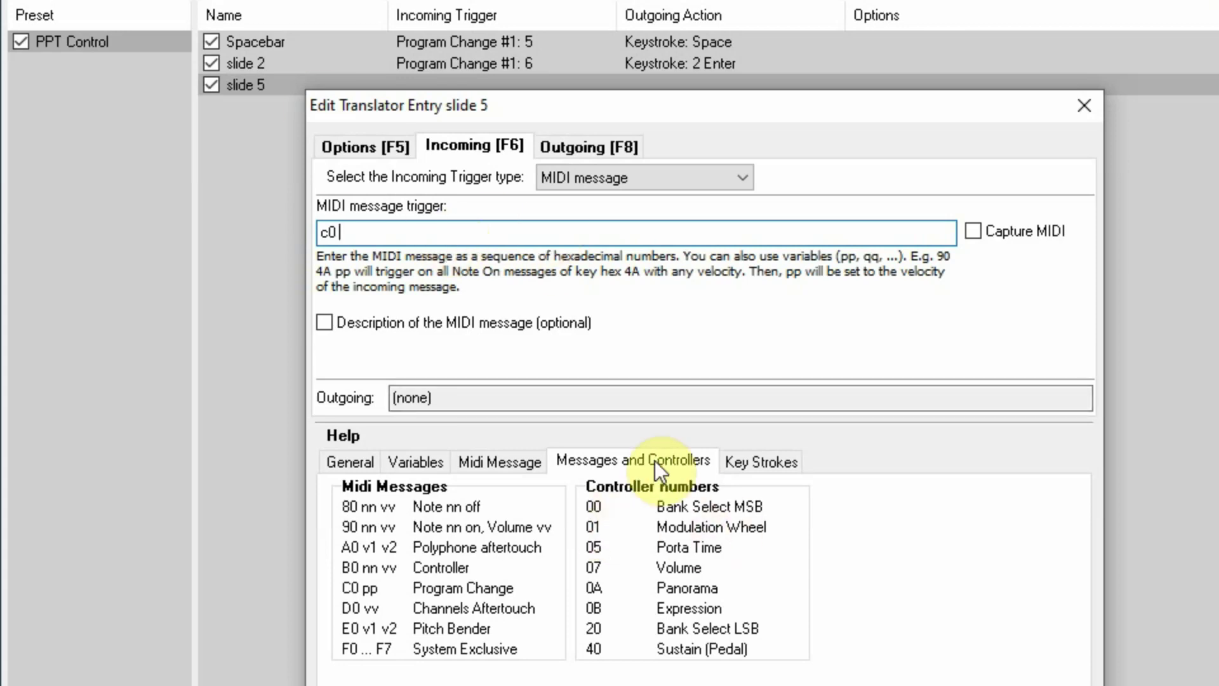
left_click(511, 464)
left_click(1021, 530)
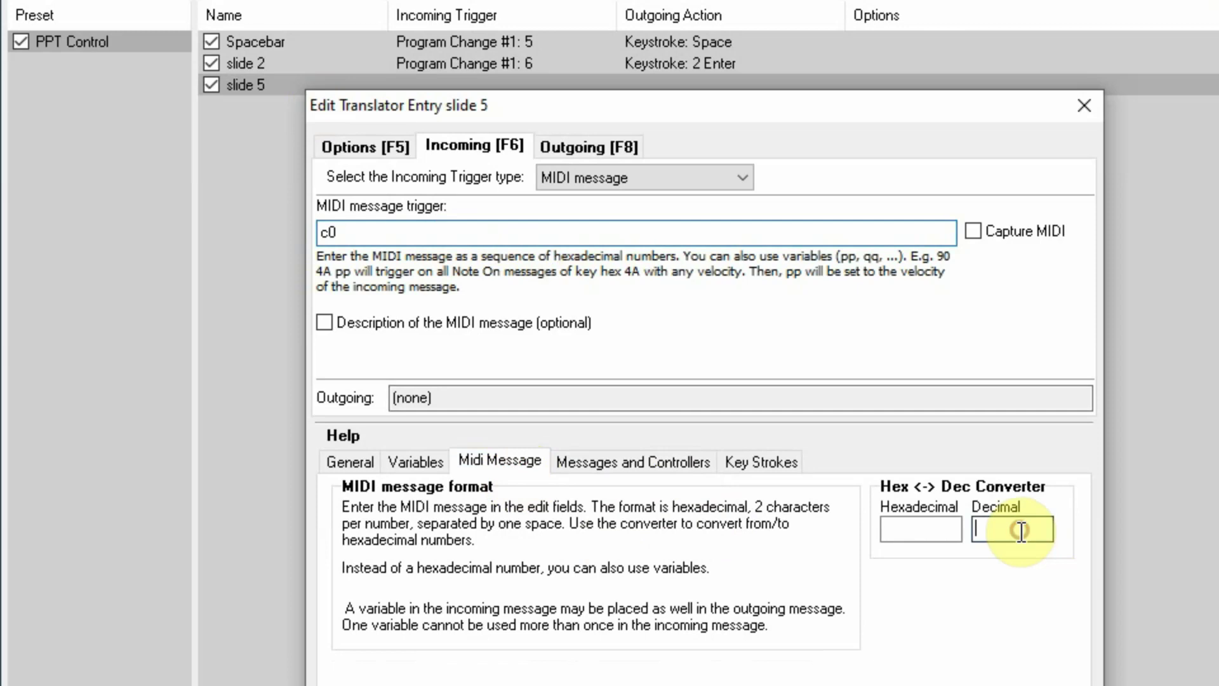
type("11")
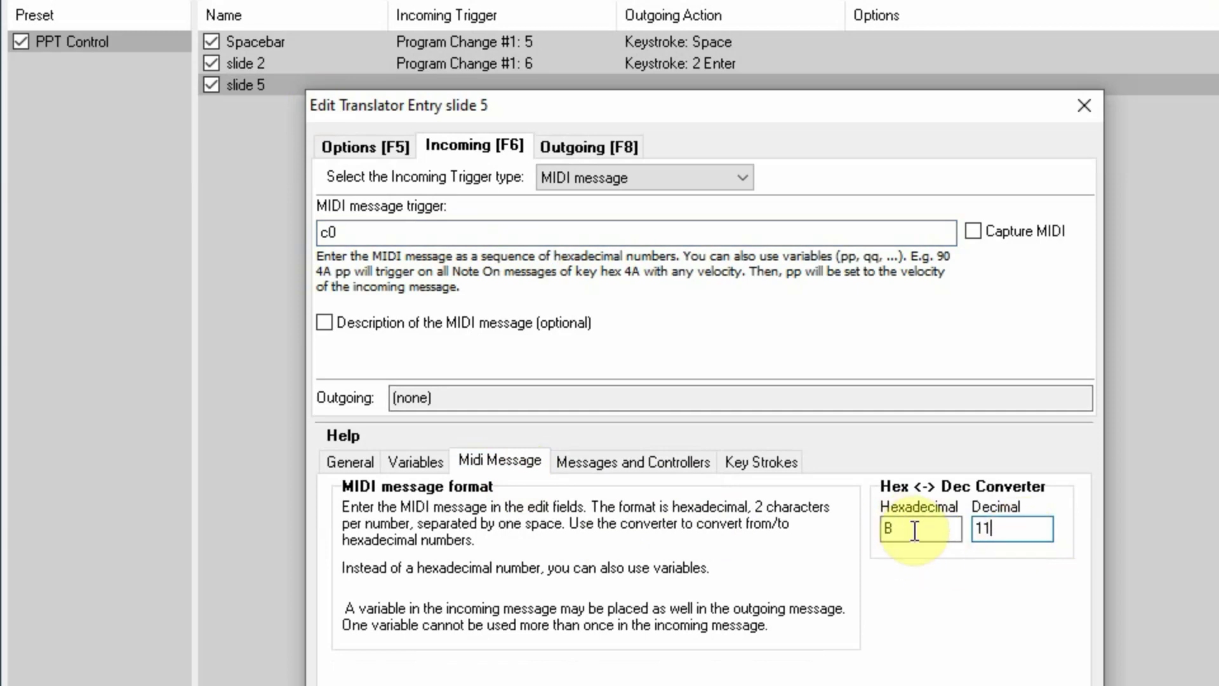
left_click(351, 233)
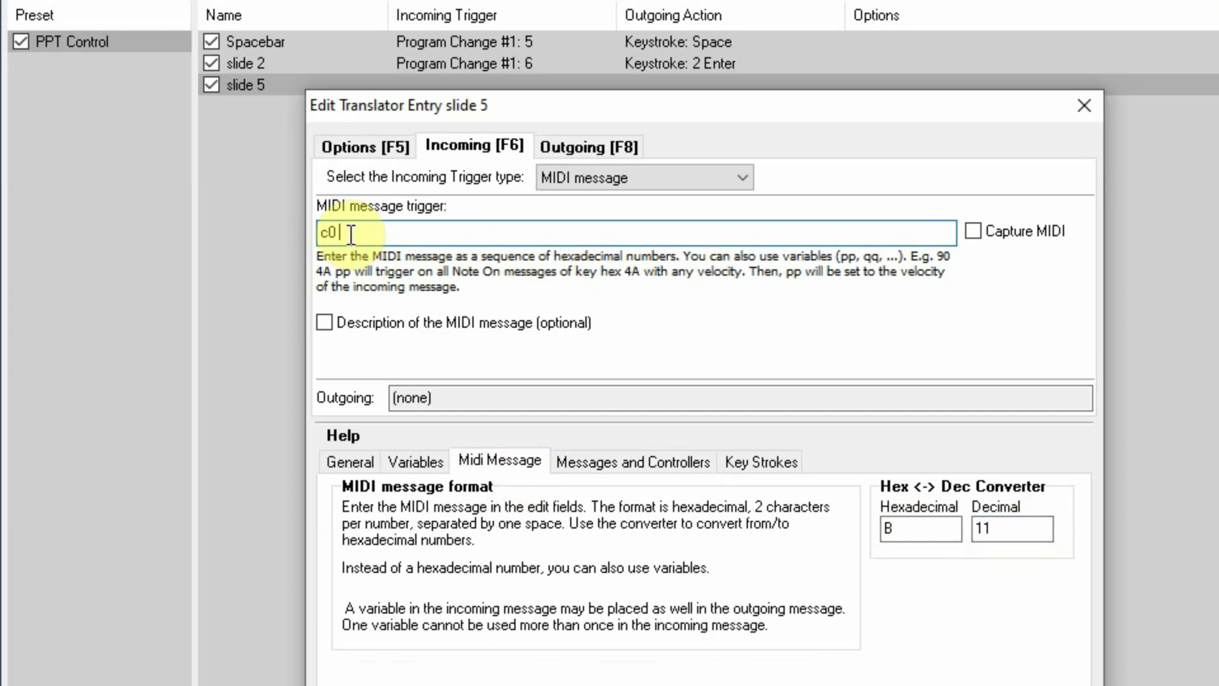
type("0")
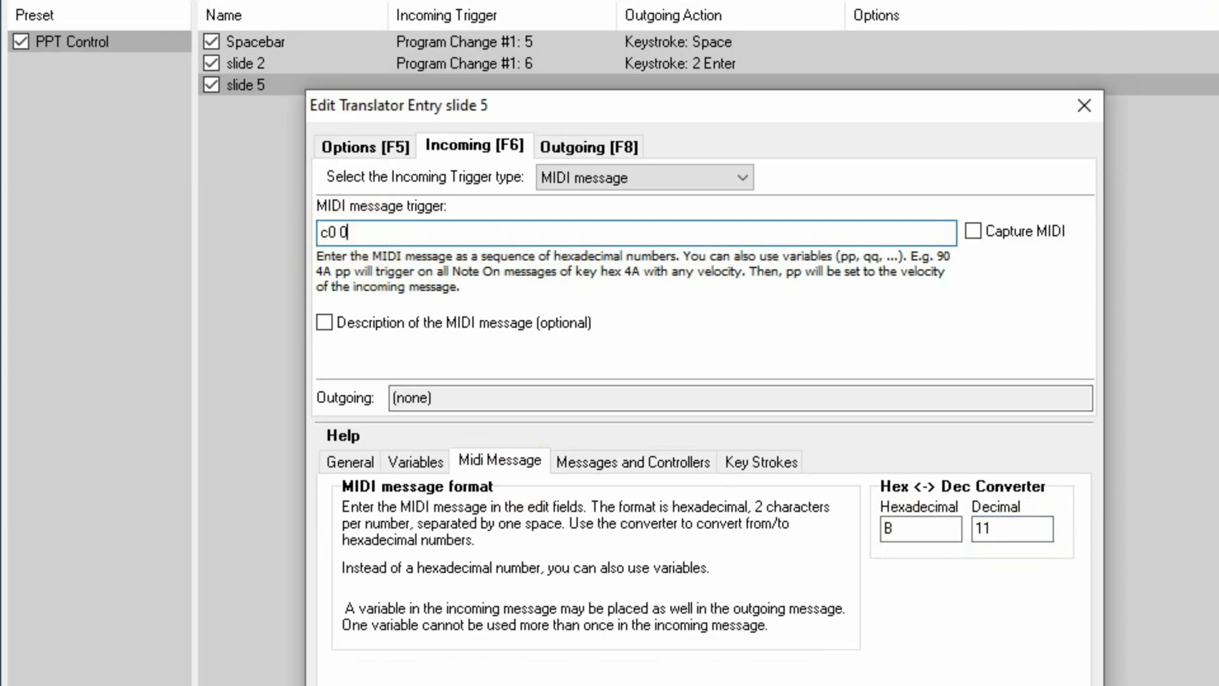
type("b")
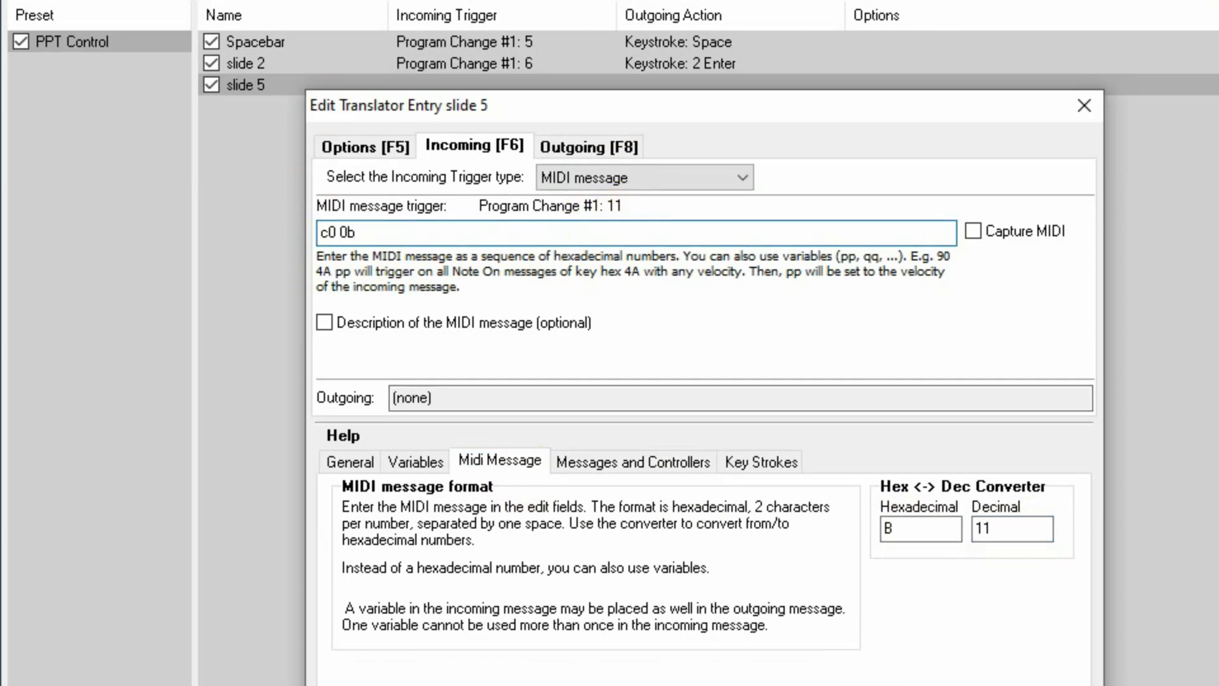
left_click(993, 517)
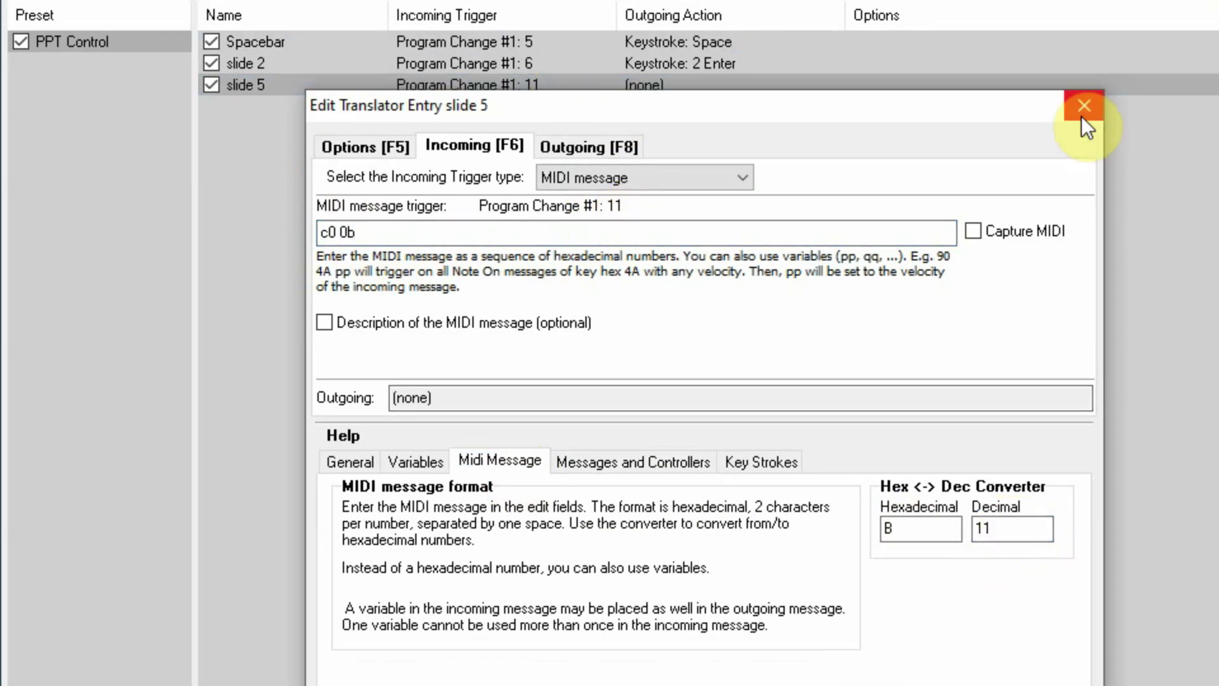
- Set slide 5's outgoing action to Key Stroke Emulation with the key sequence 5 Enter, apply it and close the editor
left_click(597, 145)
left_click(740, 179)
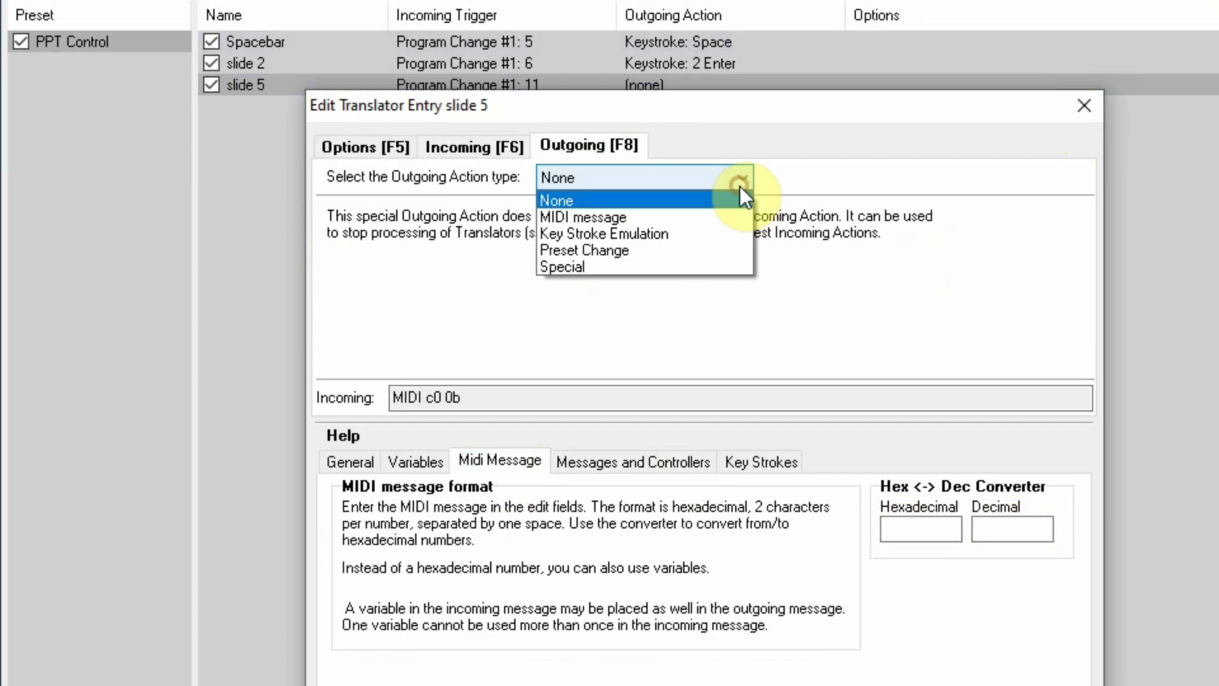
left_click(635, 233)
left_click(561, 223)
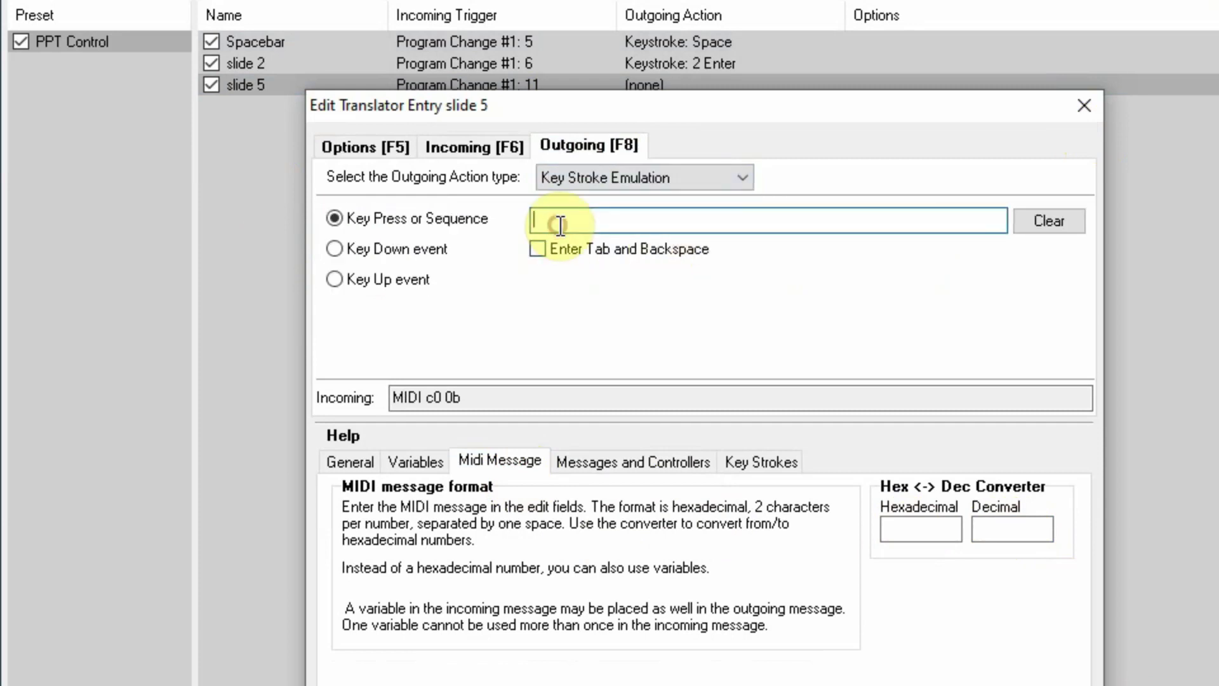
type("5")
key("Return")
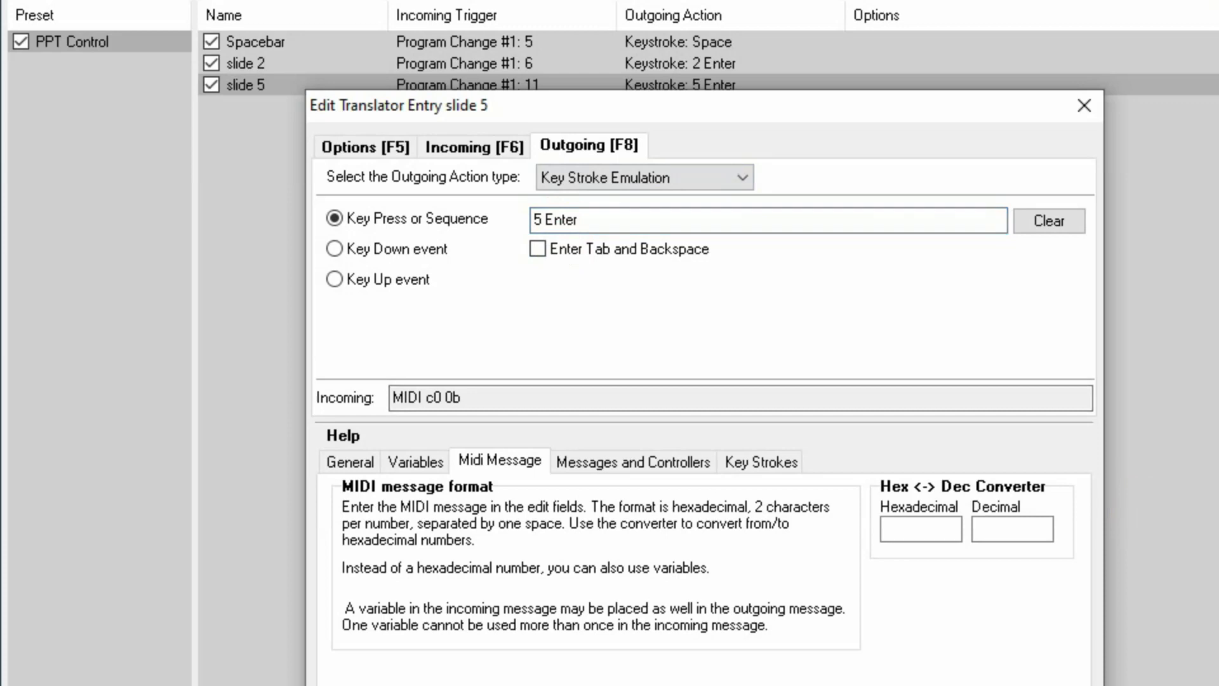
left_click(1093, 95)
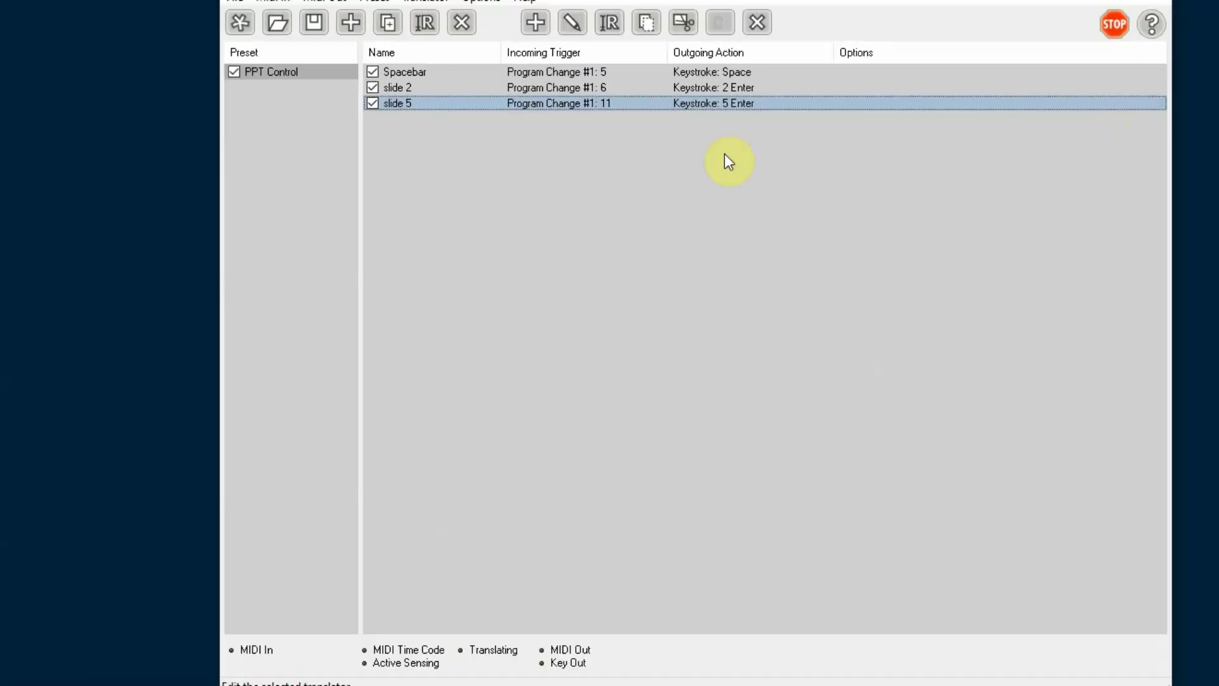